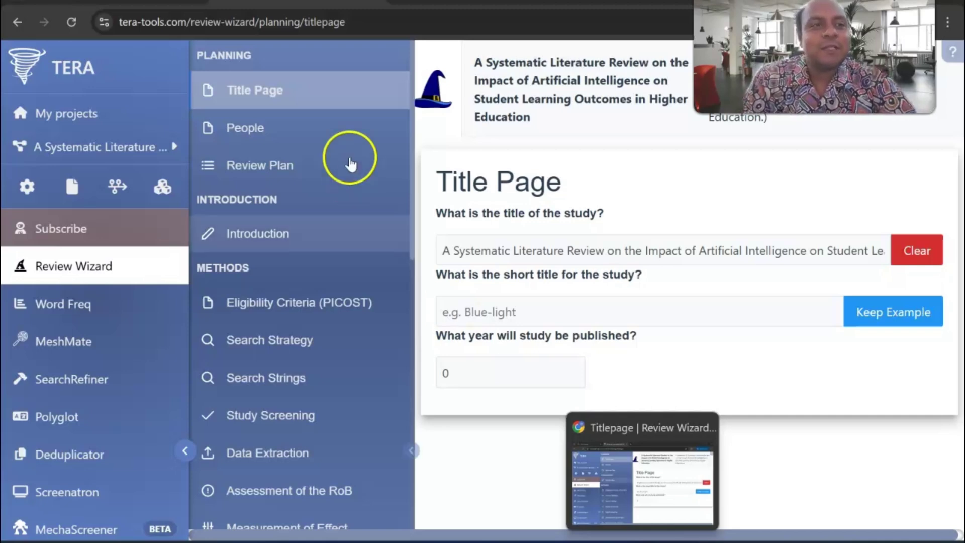
- Switch to the sr-accelerator.com tab to view the Systematic Review Accelerator homepage
left_click(151, 4)
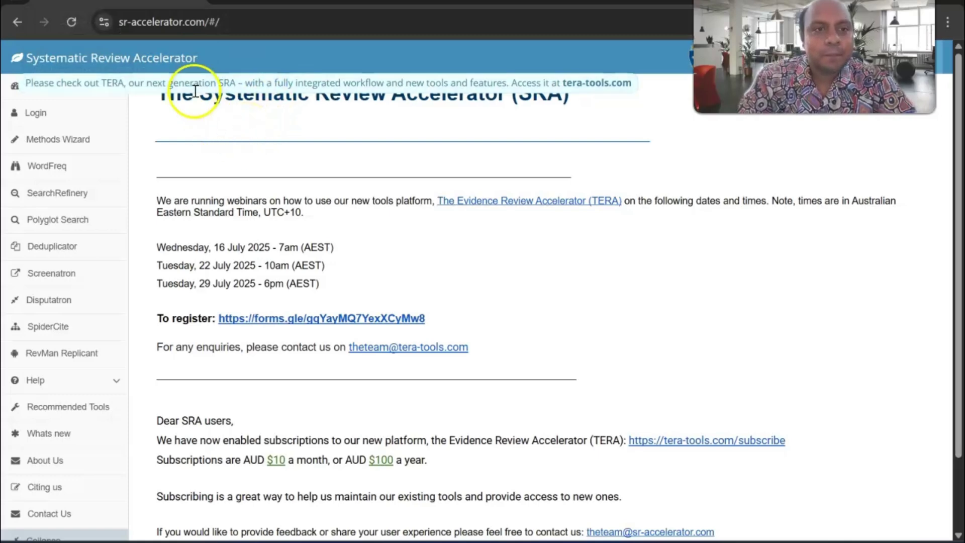
- Compare the SRA and TERA tabs, ending on TERA's Review Wizard Title Page
left_click(296, 3)
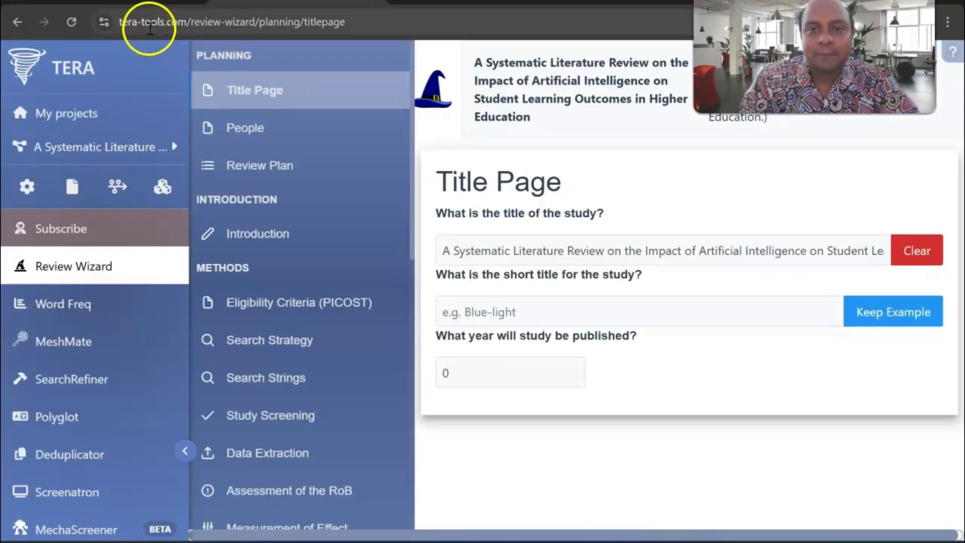
key("ctrl+shift+Tab")
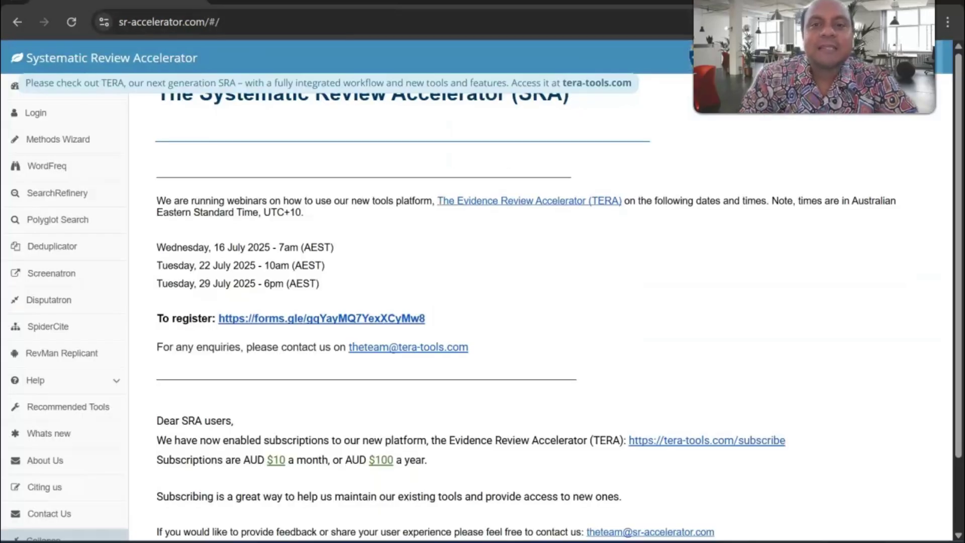
key("ctrl+Tab")
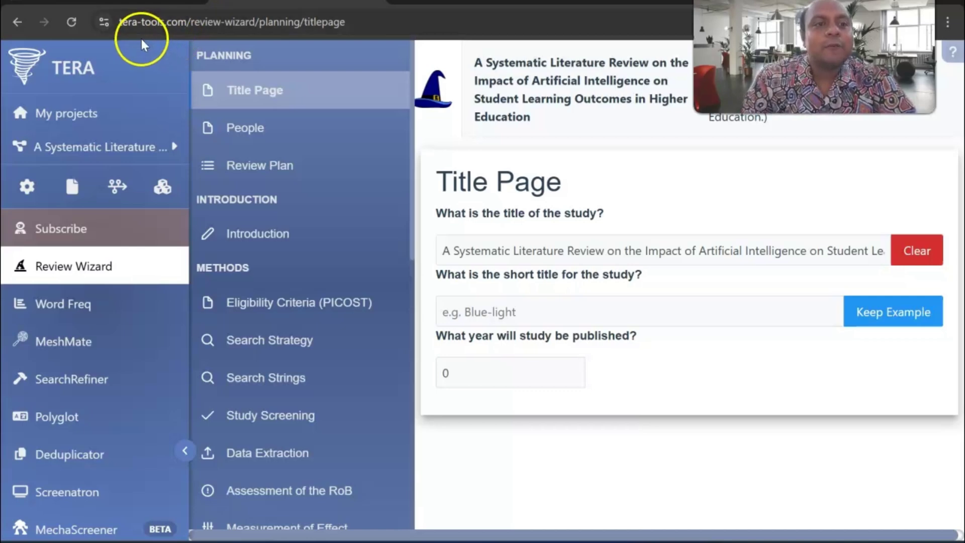
left_click(82, 74)
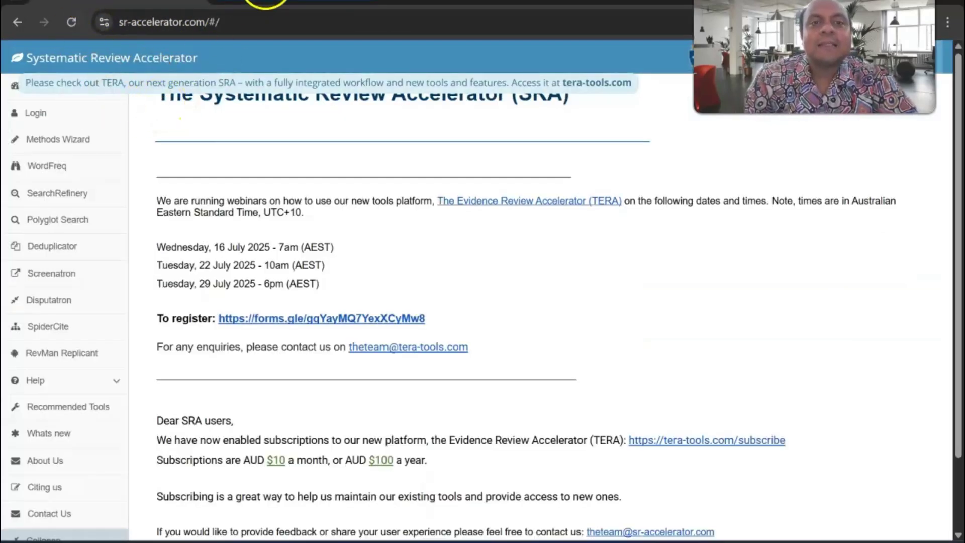
left_click(264, 4)
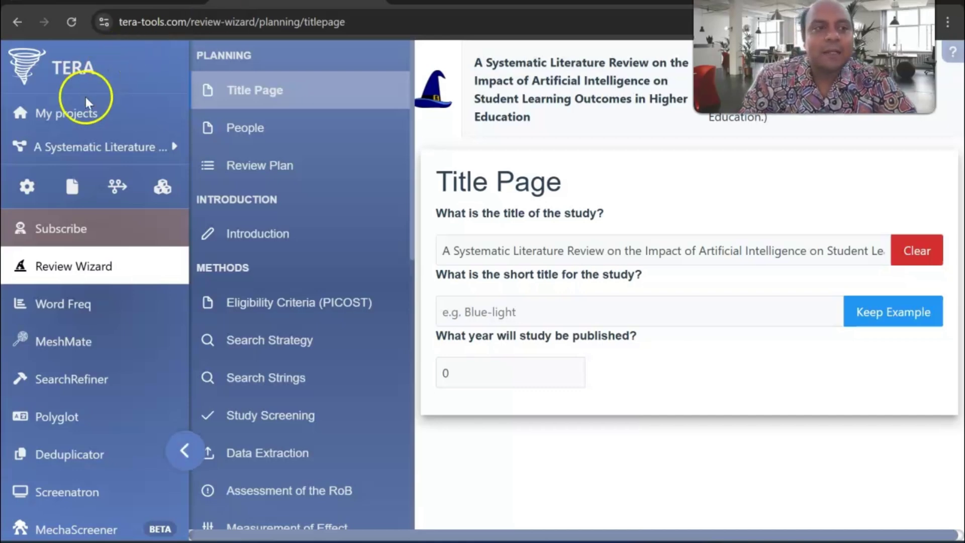
left_click(73, 116)
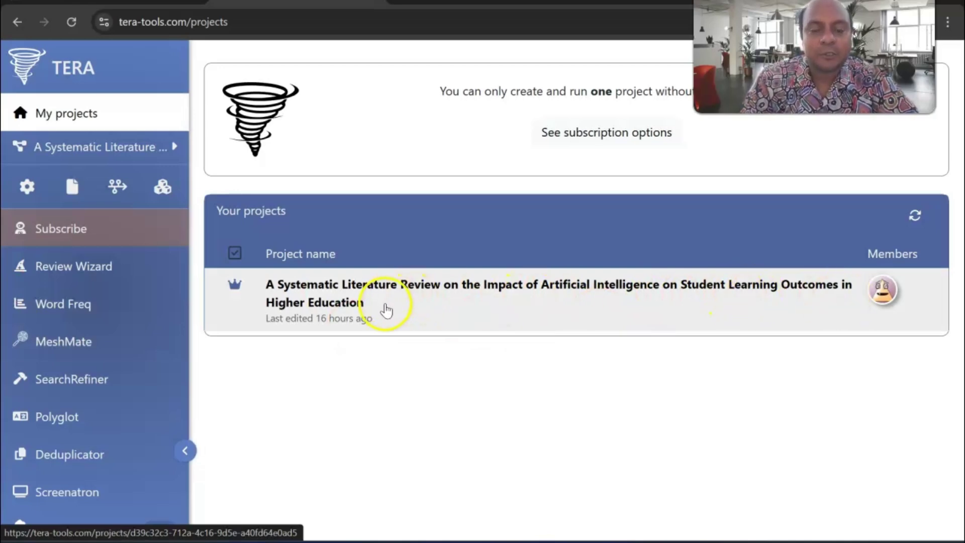
left_click(93, 270)
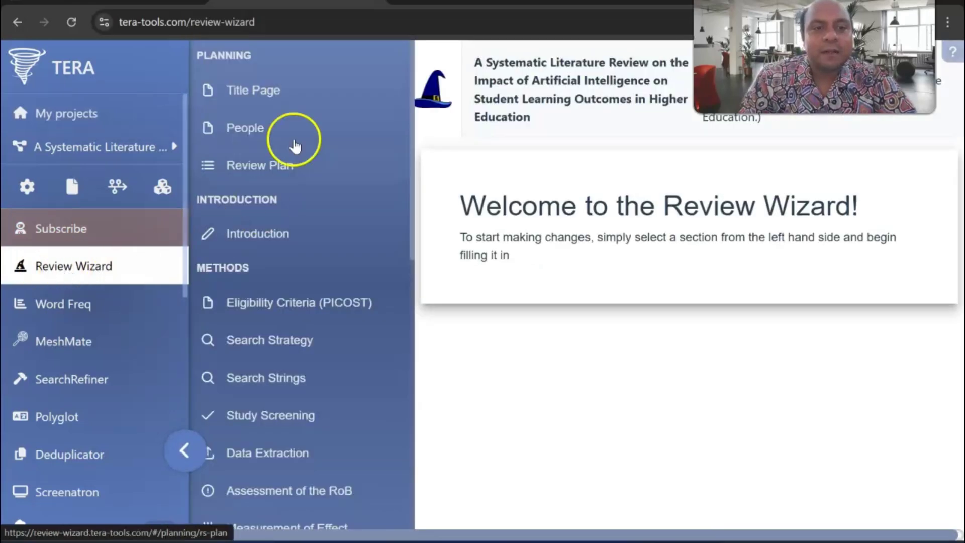
left_click(261, 92)
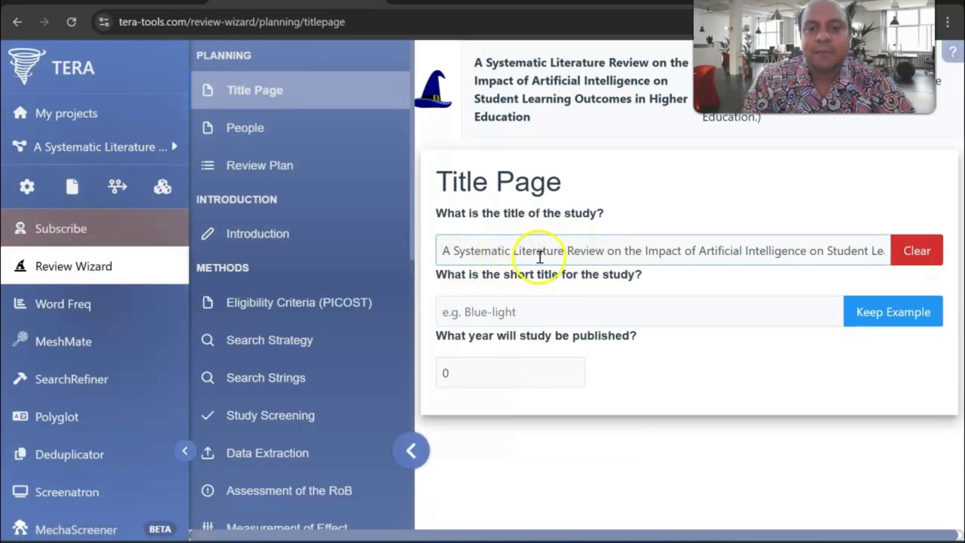
- Change the publication year from 0 to 2025, then go to the People section
left_click(616, 256)
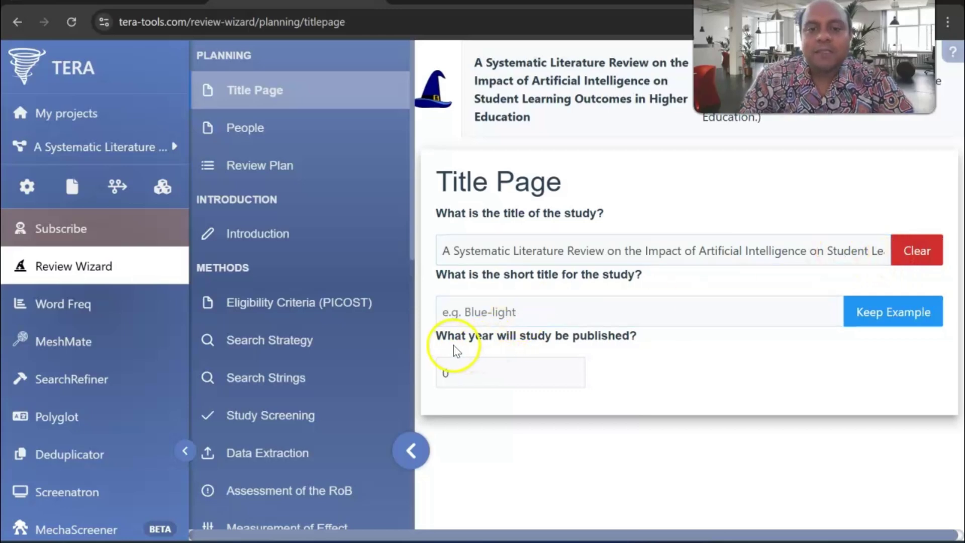
left_click(504, 379)
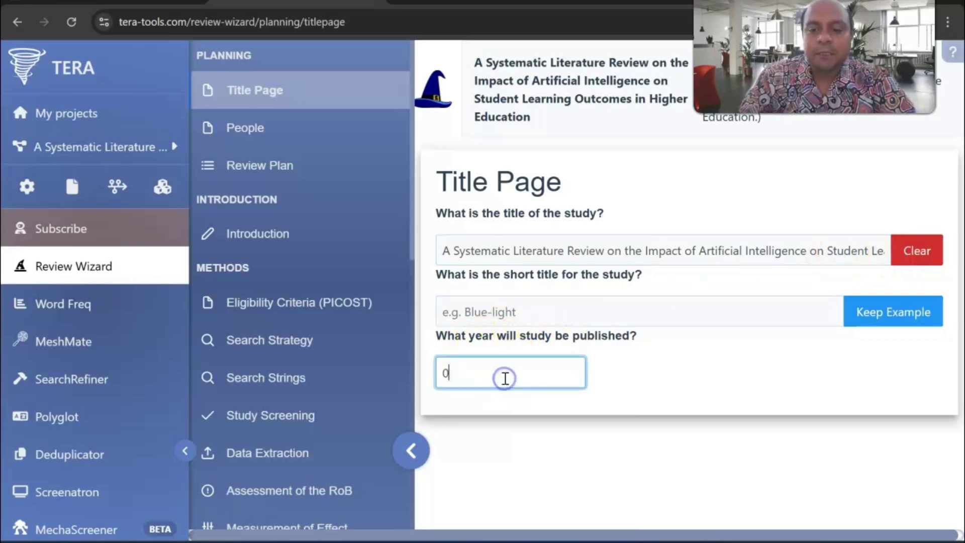
key("BackSpace")
type("2025")
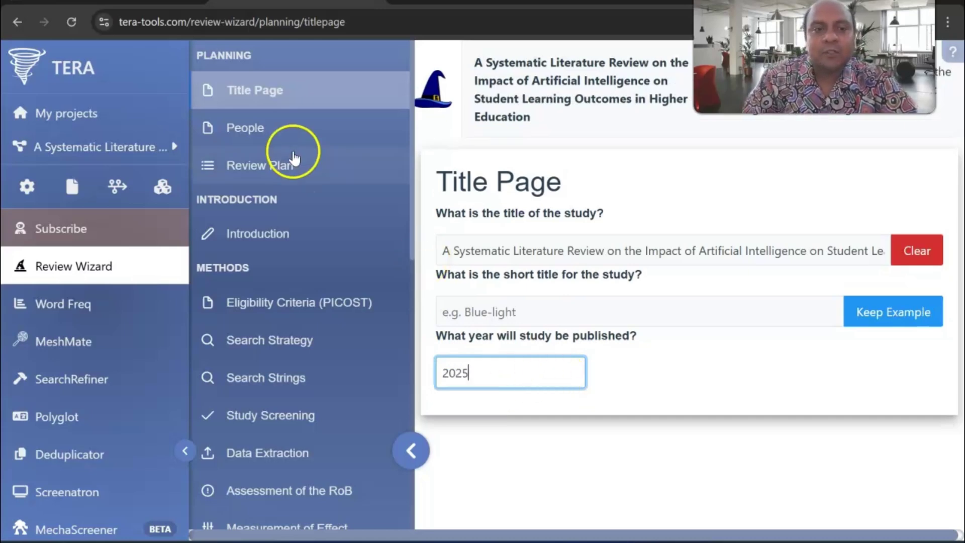
left_click(281, 131)
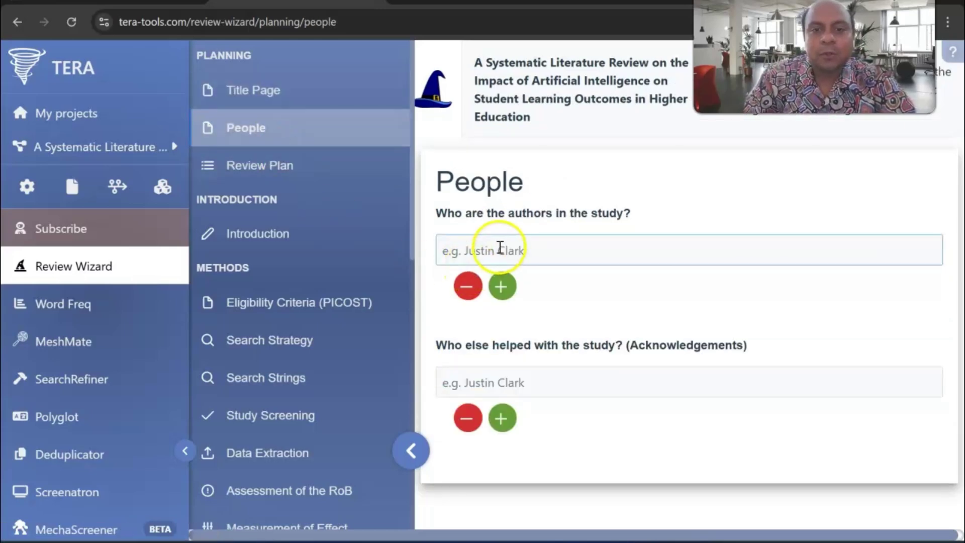
- Enter the author's name and an acknowledged contributor's name, correcting the surname's spelling
left_click(501, 249)
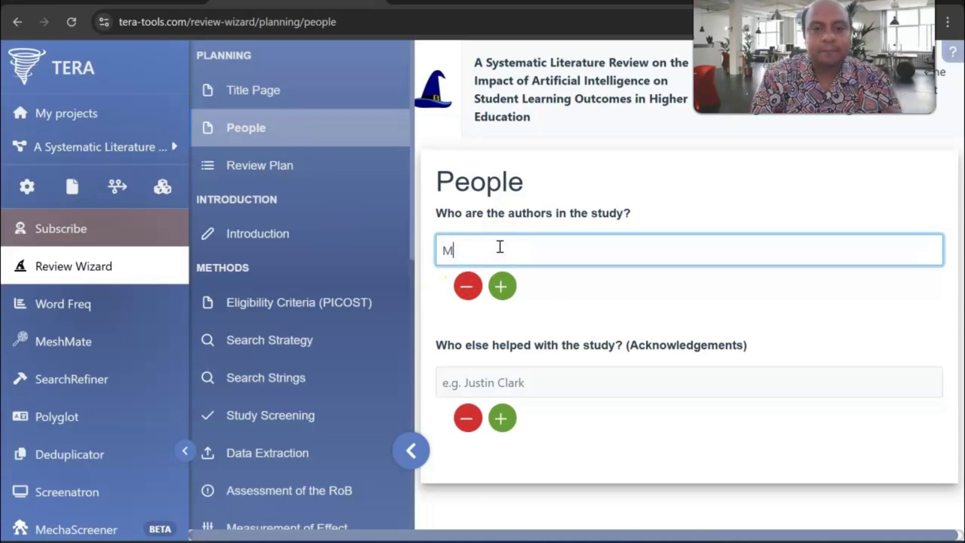
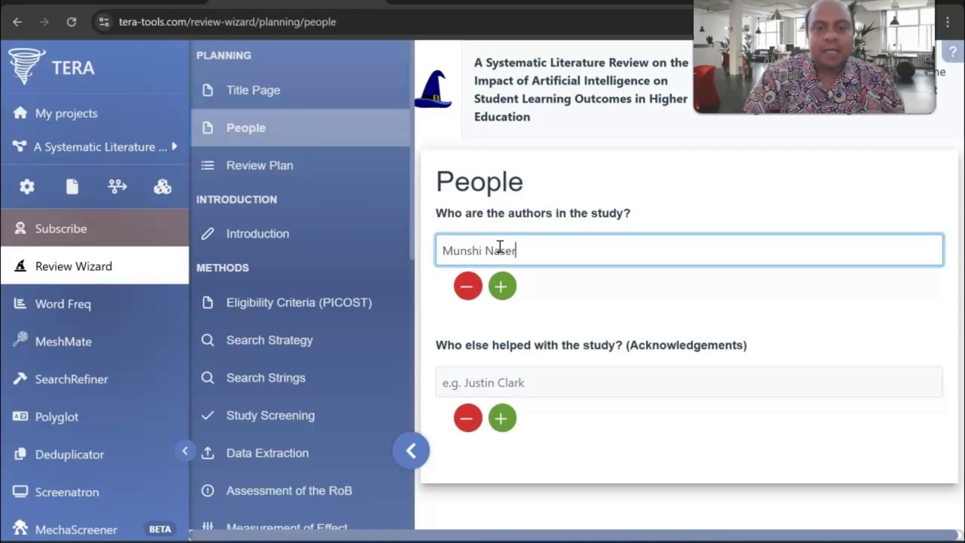
left_click(478, 383)
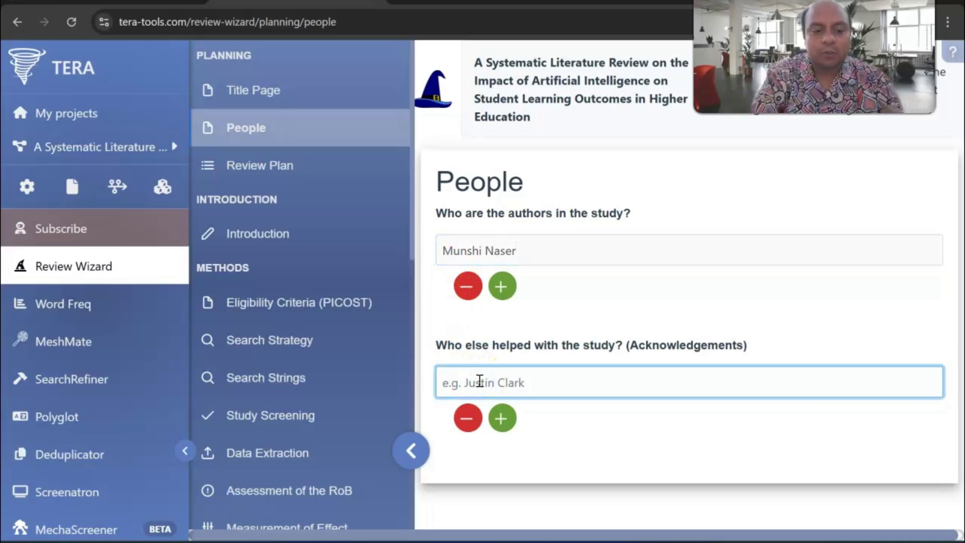
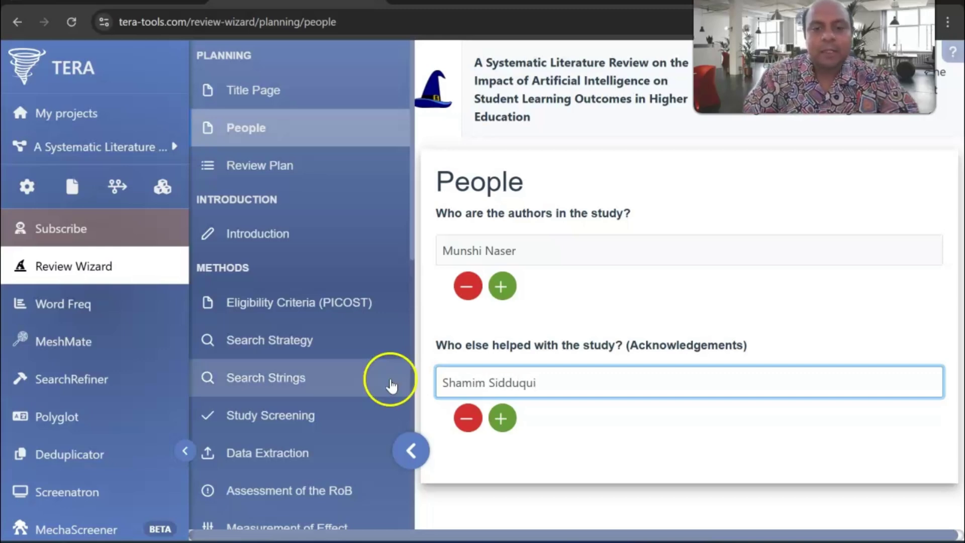
scroll(361, 387, "down", 2)
scroll(394, 327, "up", 2)
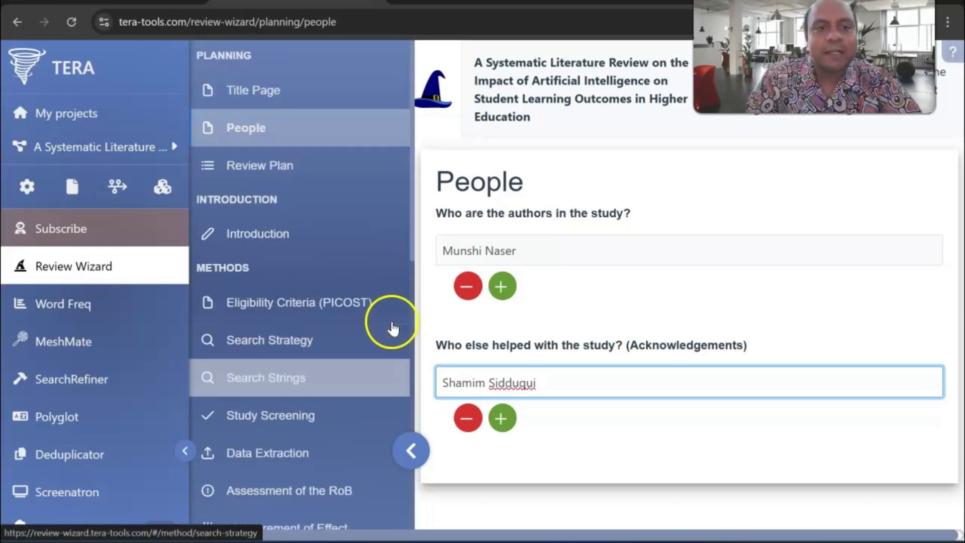
- Open the Review Plan with the side navigation collapsed, wizard sections shown, and the Tool column visible
left_click(296, 171)
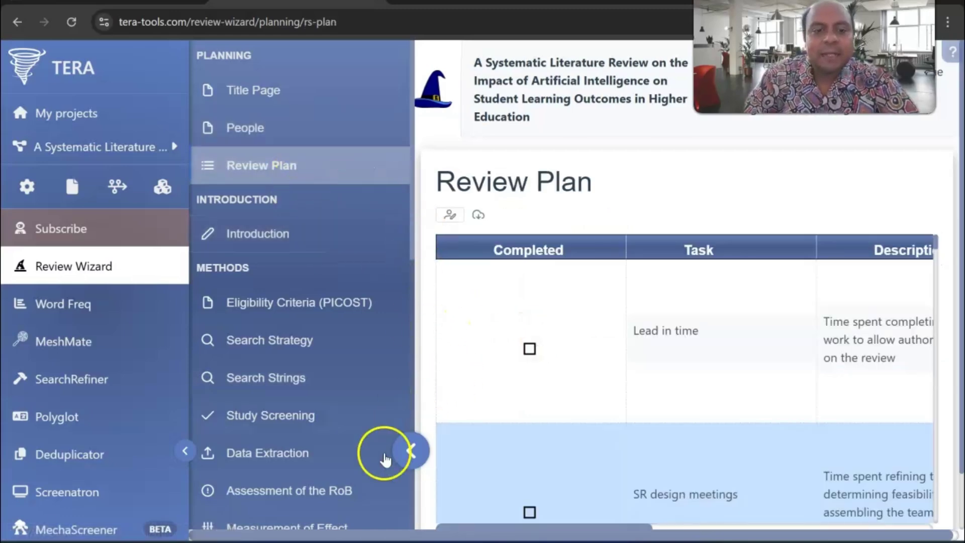
left_click(412, 451)
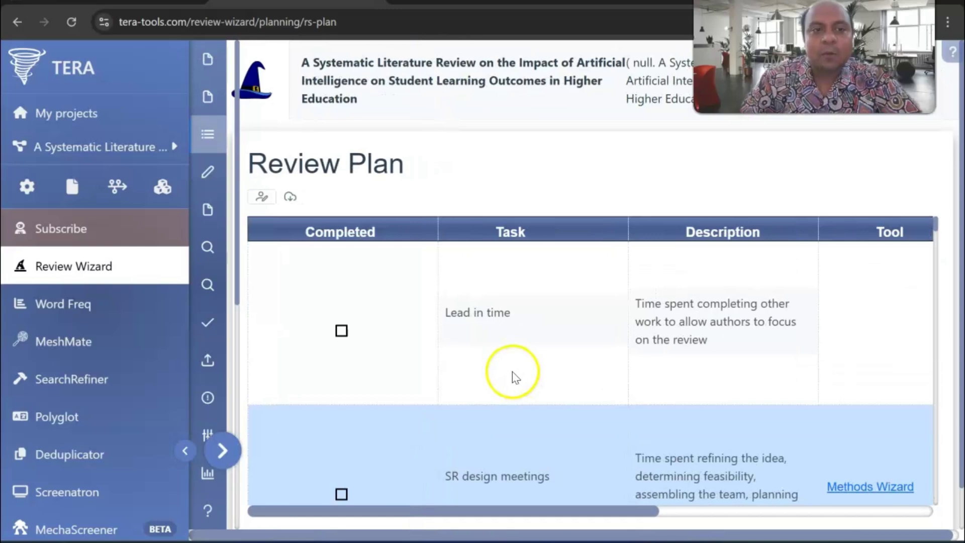
left_click(184, 449)
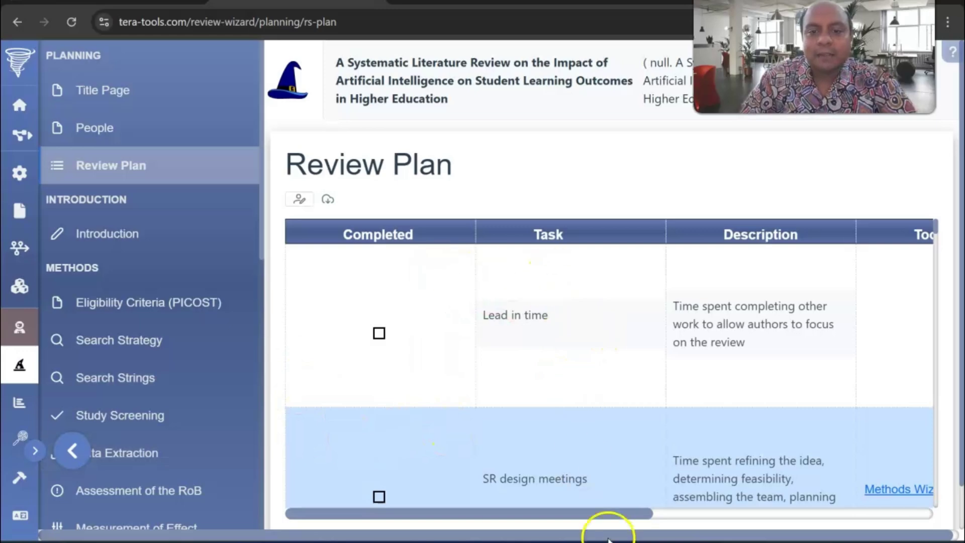
left_click_drag(617, 513, 651, 517)
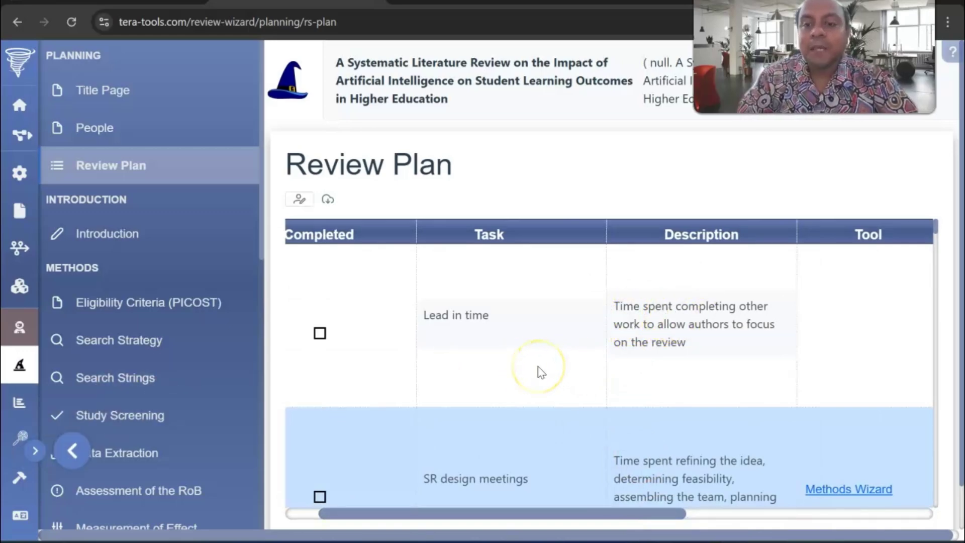
- Tick Lead in time, Daily administrative meetings, Formulate SR question, and Find and review existing SRs as completed
scroll(613, 322, "down", 3)
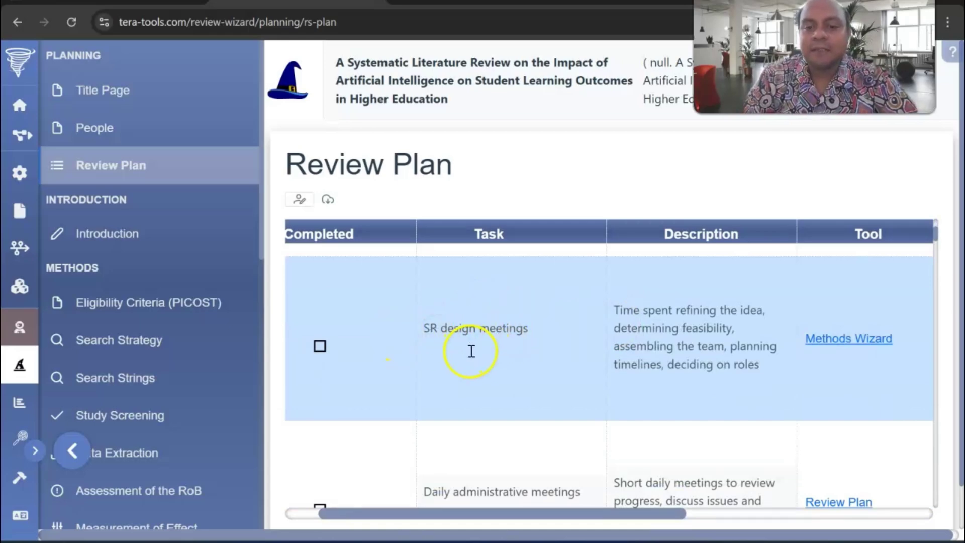
scroll(469, 355, "down", 3)
scroll(545, 355, "down", 3)
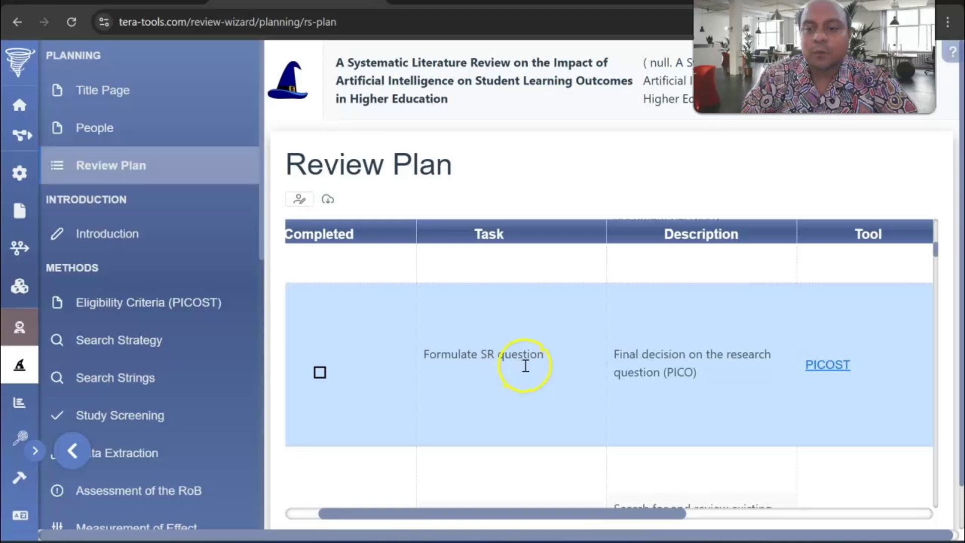
scroll(525, 369, "down", 2)
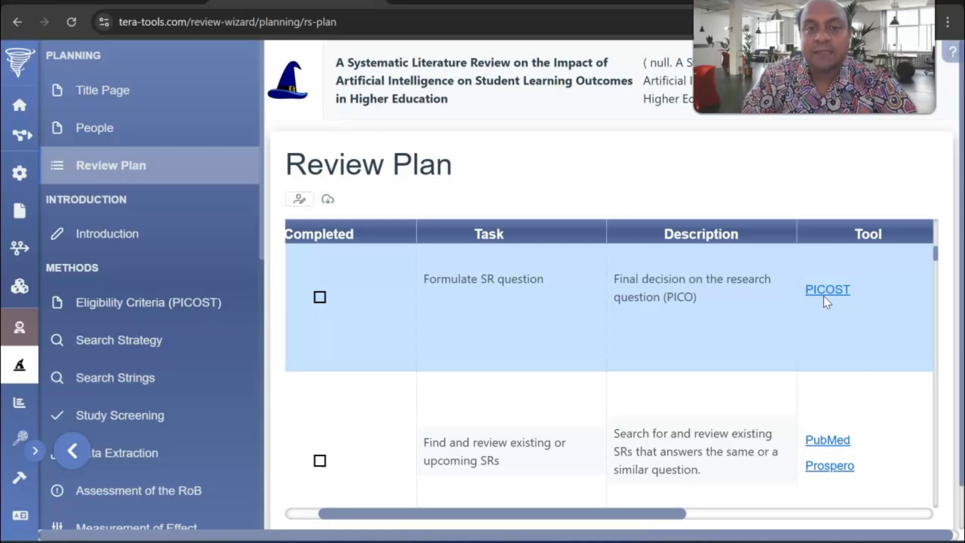
scroll(827, 302, "down", 3)
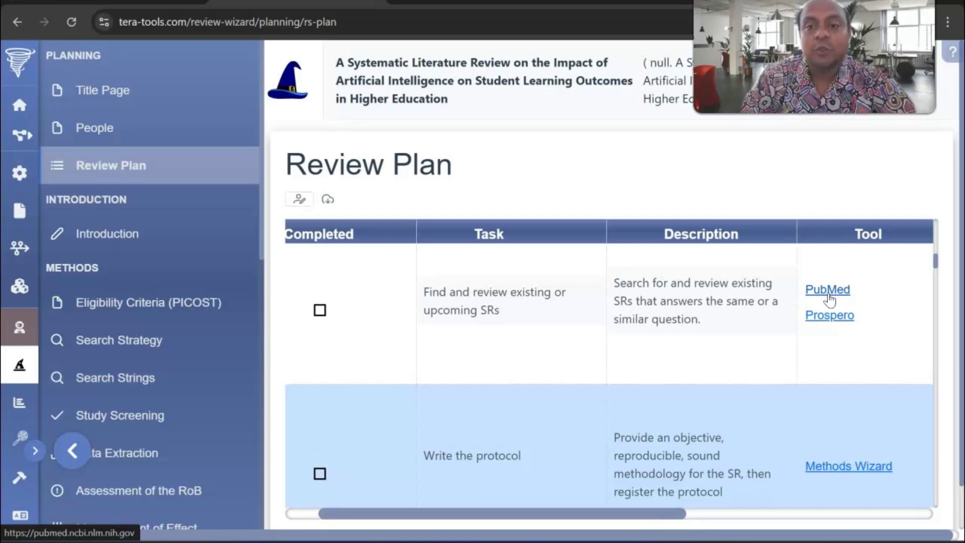
scroll(804, 312, "down", 1)
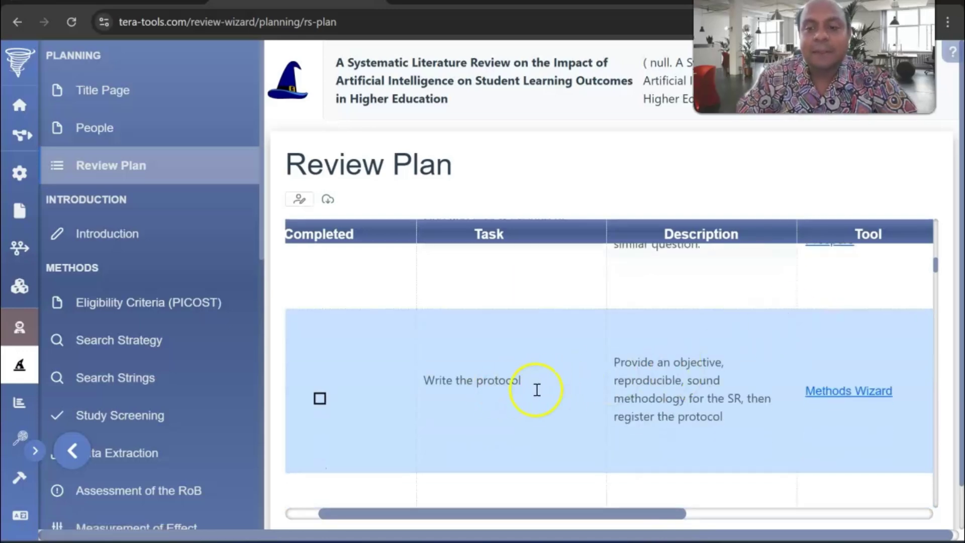
scroll(541, 395, "down", 2)
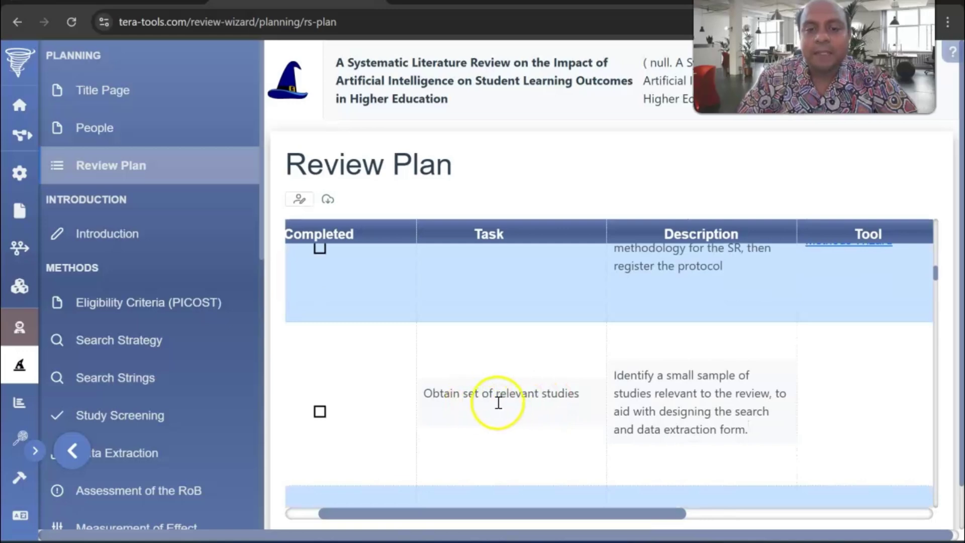
scroll(525, 402, "down", 2)
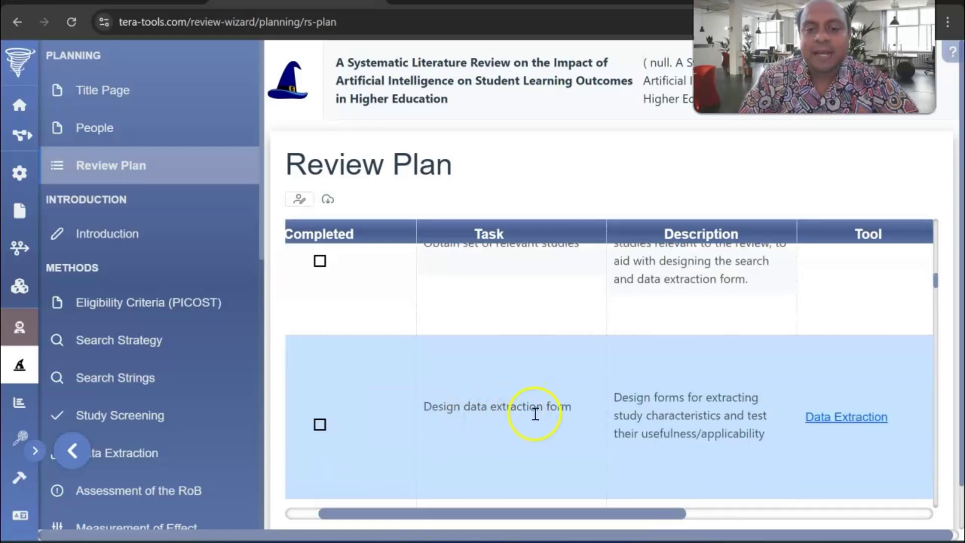
scroll(537, 415, "down", 1)
scroll(533, 418, "up", 6)
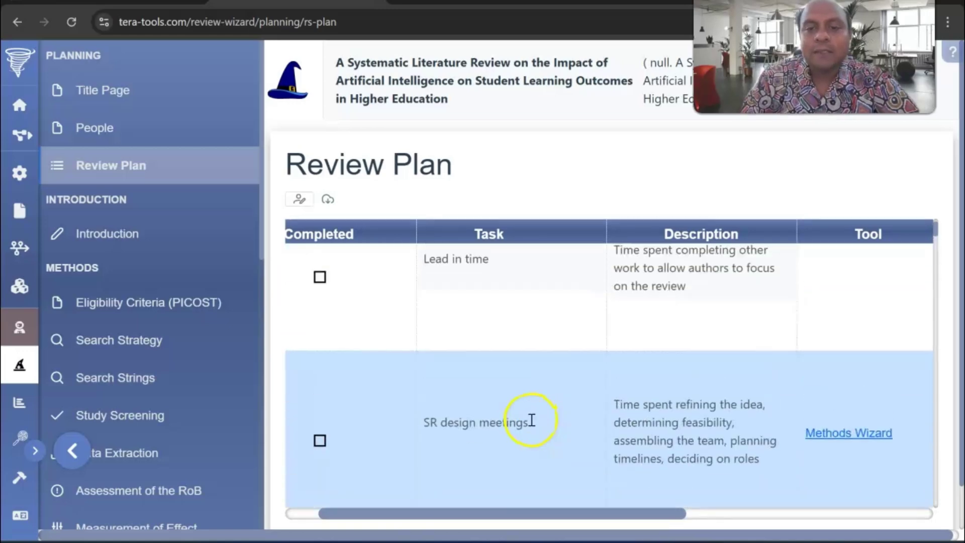
scroll(529, 422, "up", 1)
left_click(320, 334)
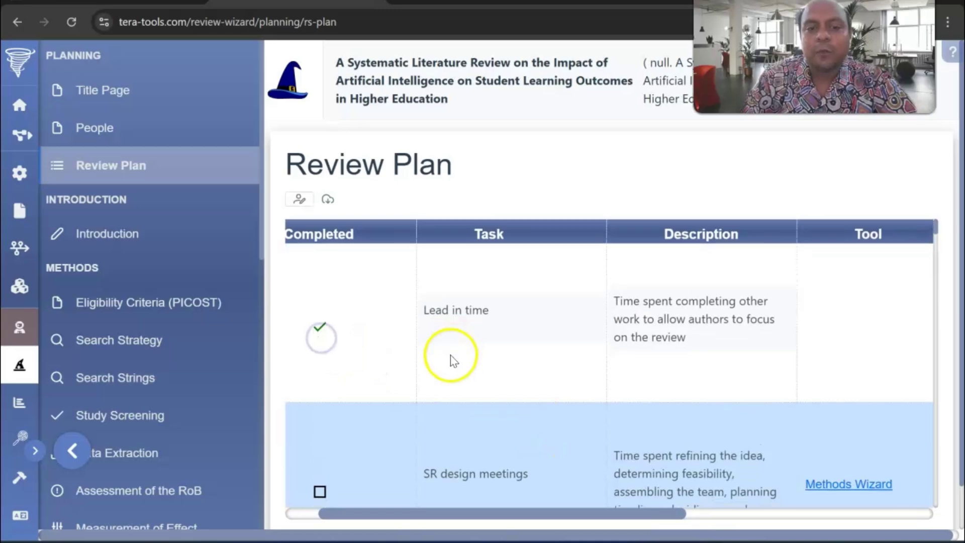
scroll(392, 392, "down", 1)
scroll(392, 392, "down", 1)
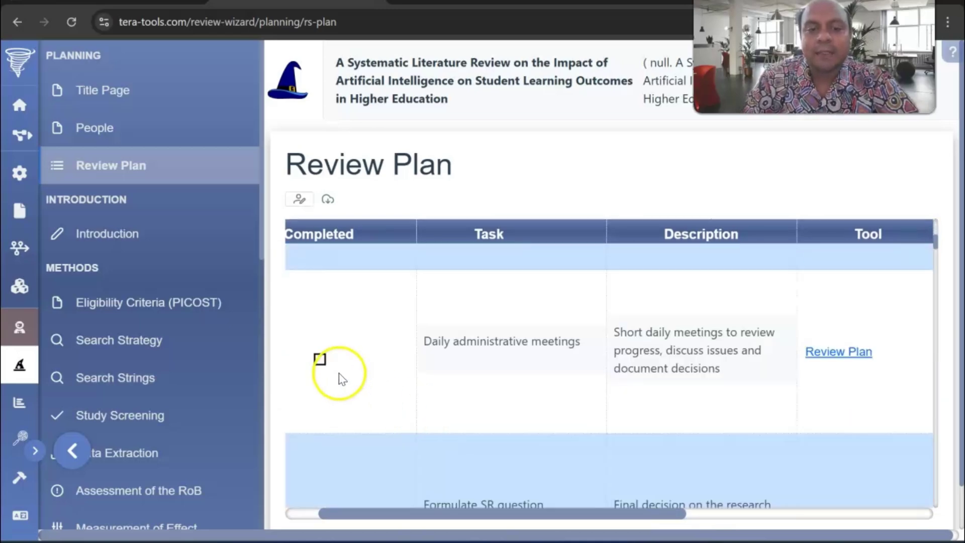
left_click(318, 365)
scroll(427, 352, "down", 1)
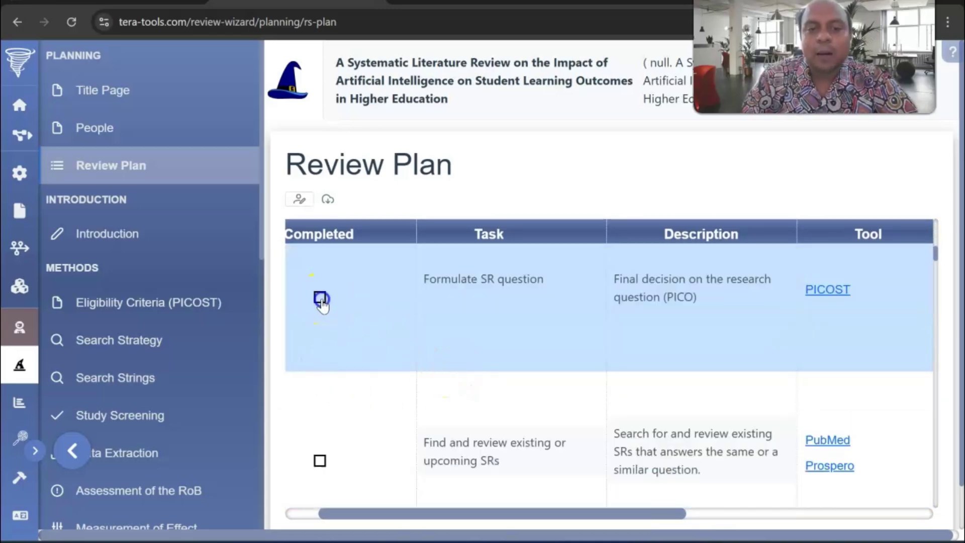
left_click(320, 300)
scroll(319, 327, "down", 1)
left_click(319, 311)
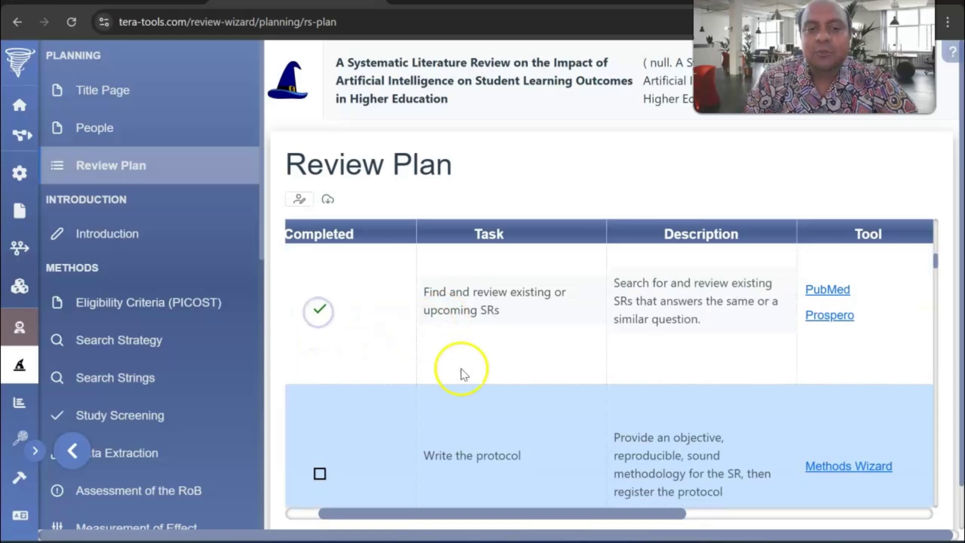
- Tick Write the protocol, Obtain relevant studies, Design data extraction form, Run search strings, and Design search strategy
scroll(463, 374, "down", 1)
left_click(322, 323)
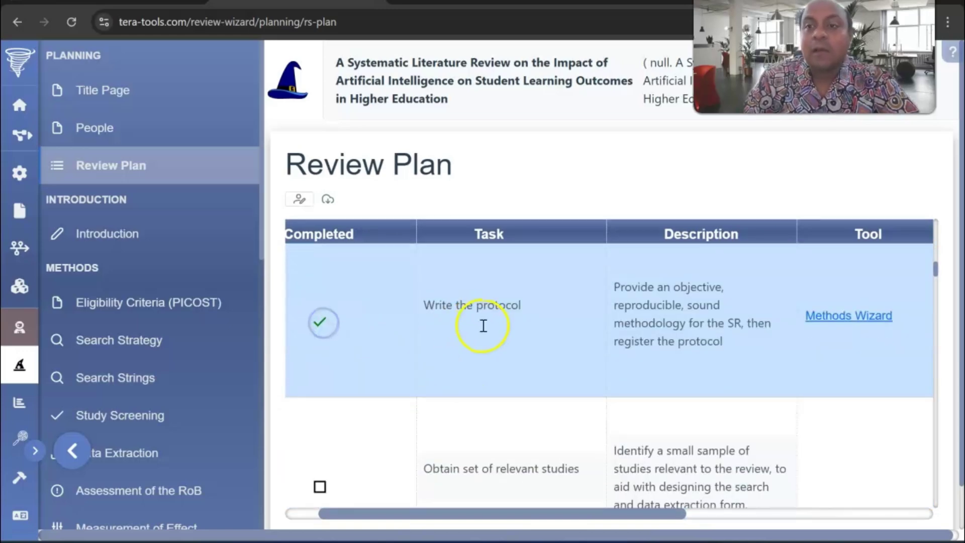
scroll(487, 337, "down", 1)
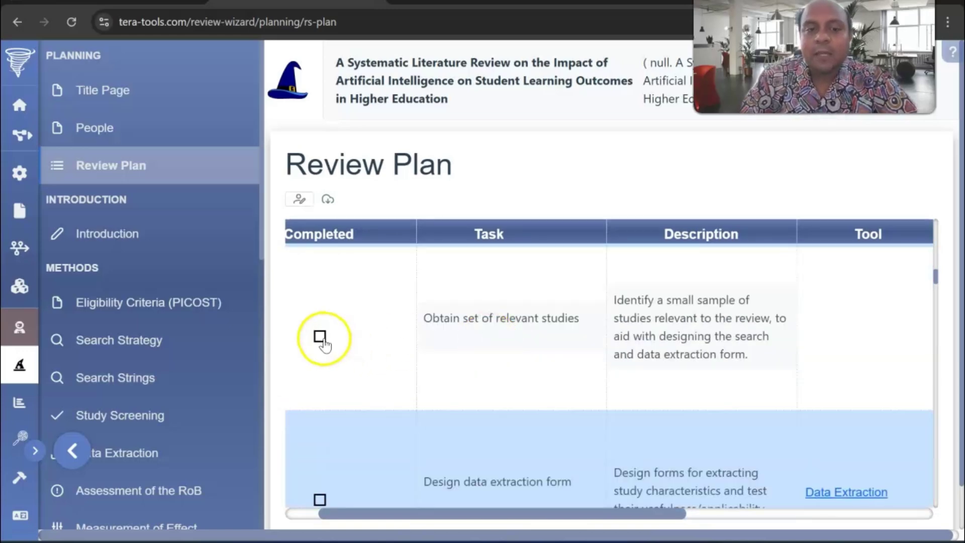
left_click(320, 337)
scroll(495, 339, "down", 1)
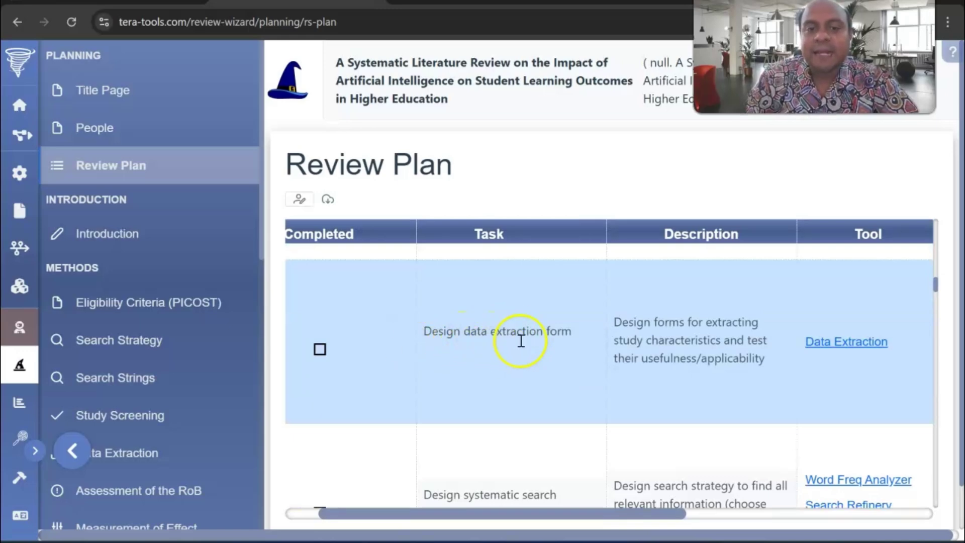
left_click(319, 351)
scroll(452, 342, "down", 1)
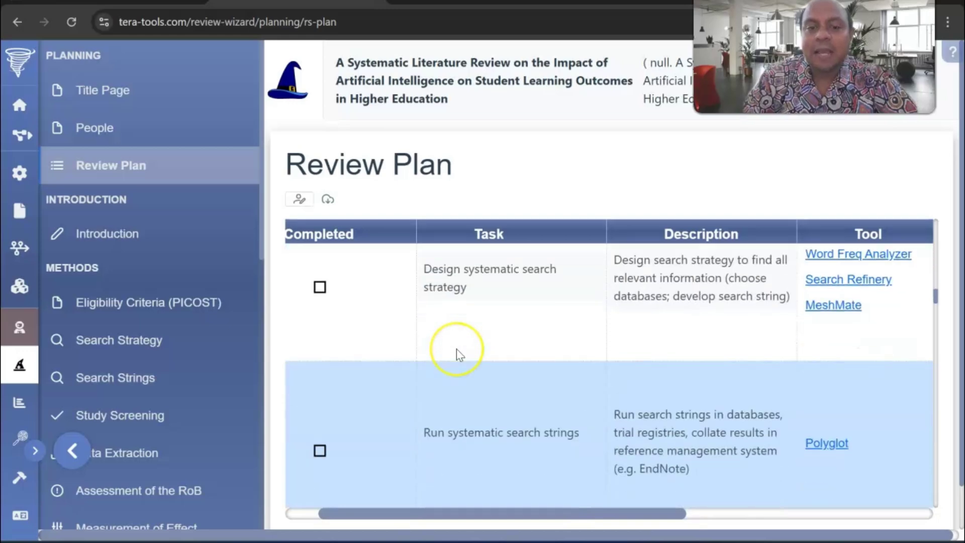
scroll(456, 354, "down", 1)
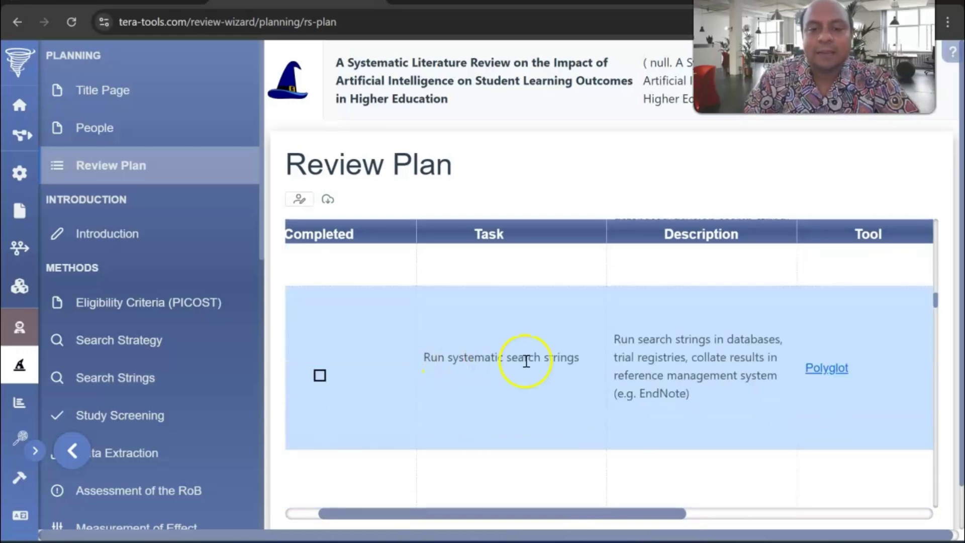
left_click(320, 376)
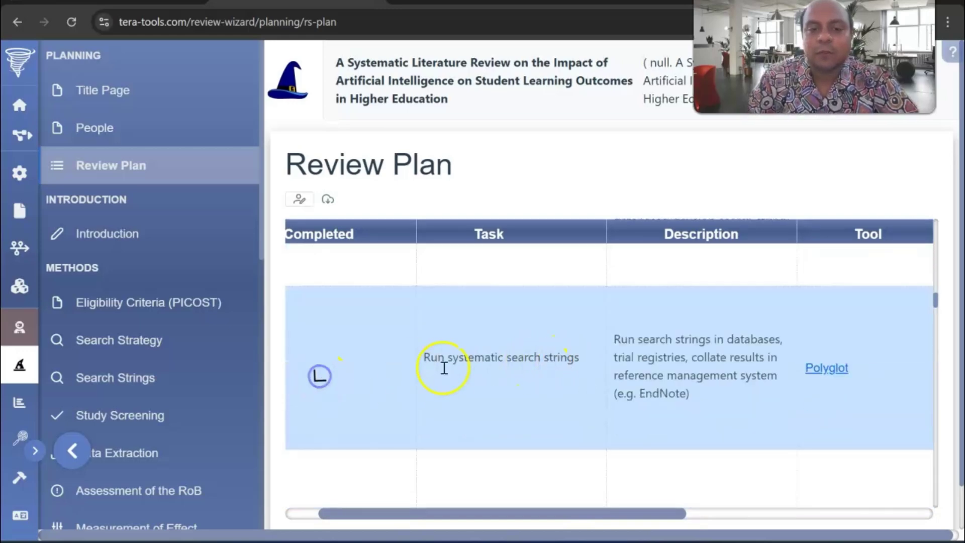
left_click(321, 287)
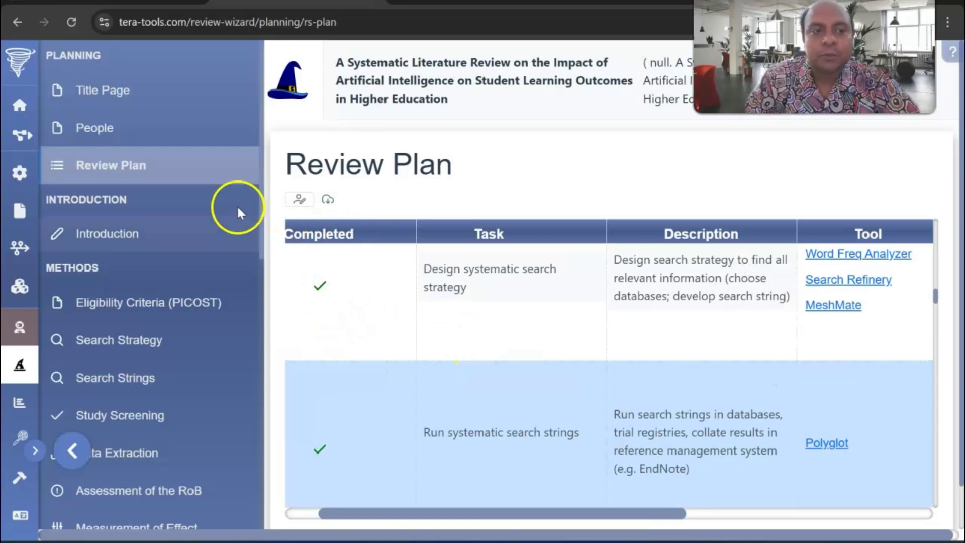
- Open the Introduction section, then bring the Word review manuscript to the front
left_click(135, 239)
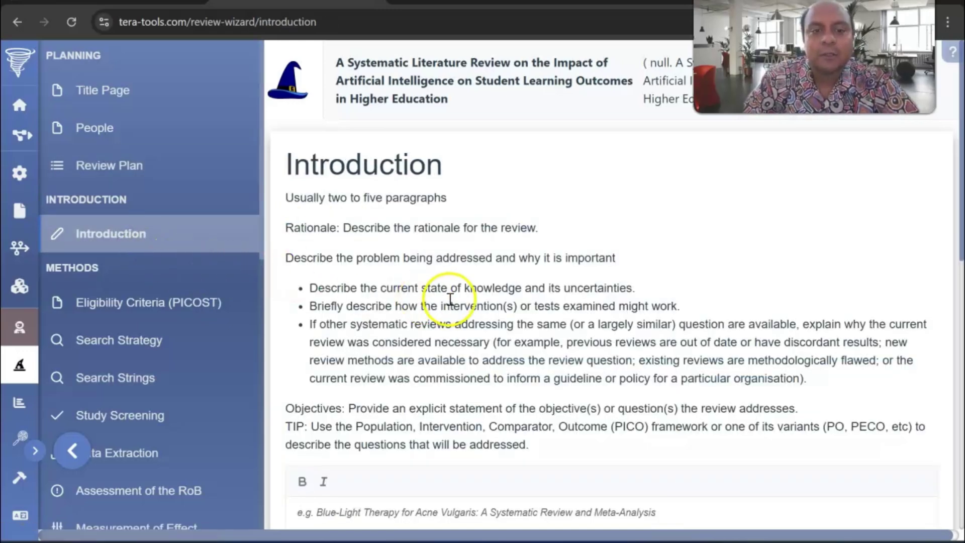
scroll(451, 301, "down", 5)
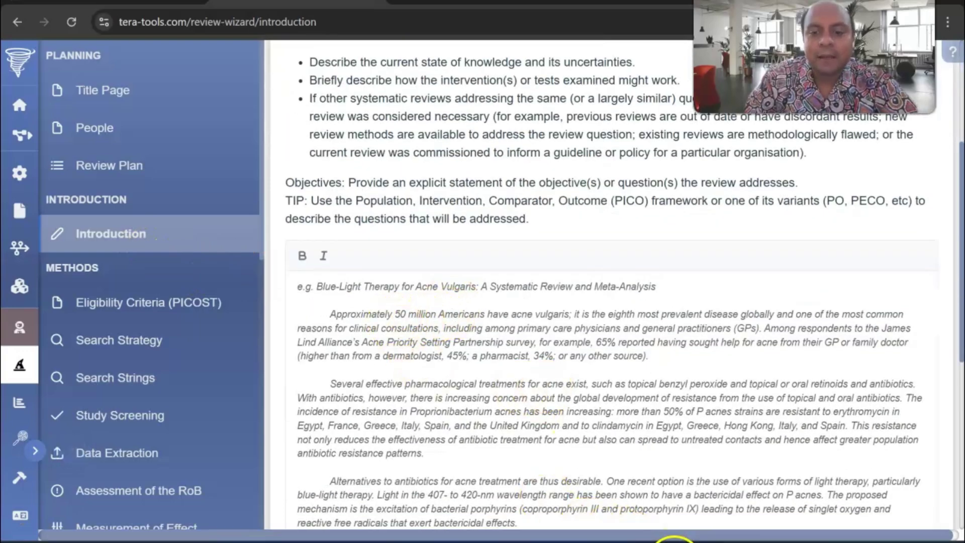
mouse_move(673, 530)
left_click(578, 485)
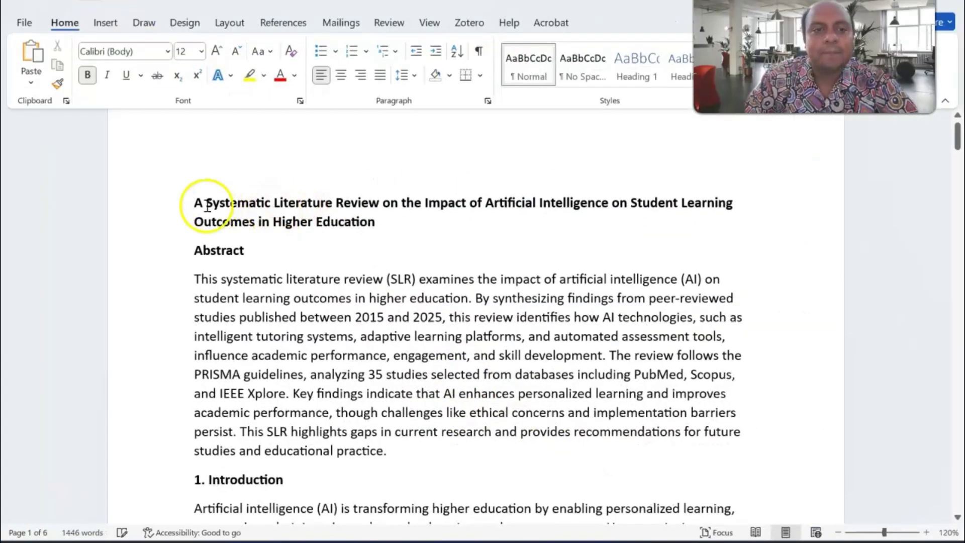
- Copy the manuscript's Introduction paragraph in Word and return to the Chrome window
scroll(230, 334, "down", 3)
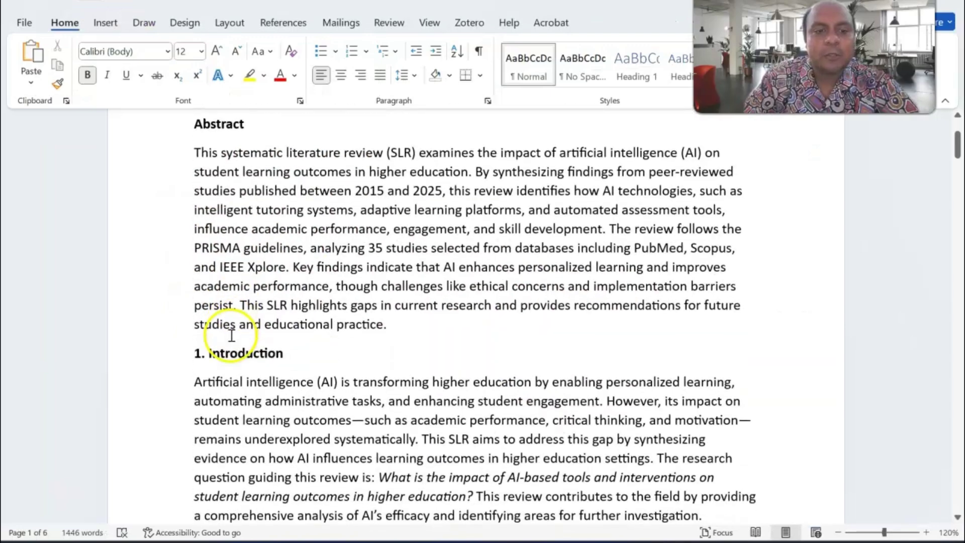
left_click_drag(194, 338, 711, 474)
right_click(587, 422)
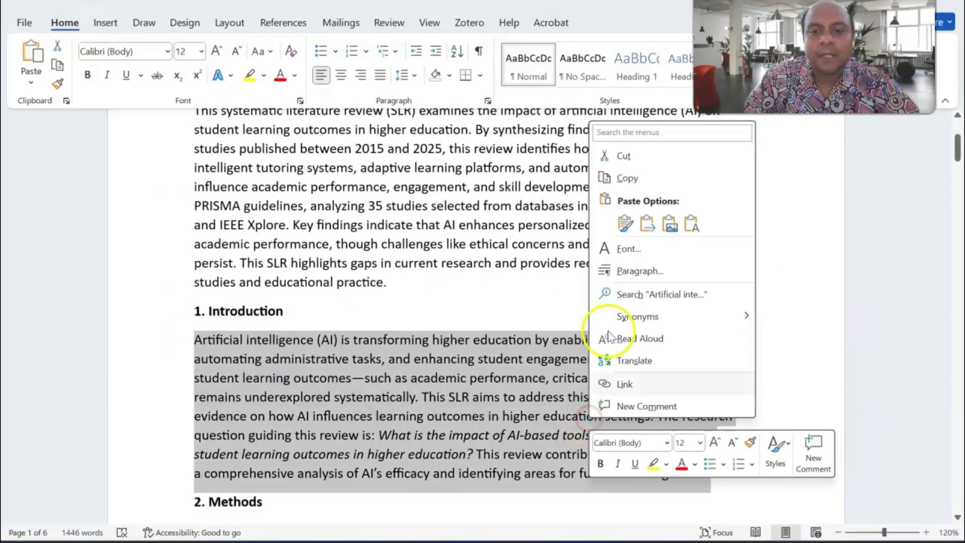
left_click(627, 178)
left_click(634, 538)
- Paste the copied paragraph into the Introduction editor, then go to Eligibility Criteria (PICOST)
left_click(301, 290)
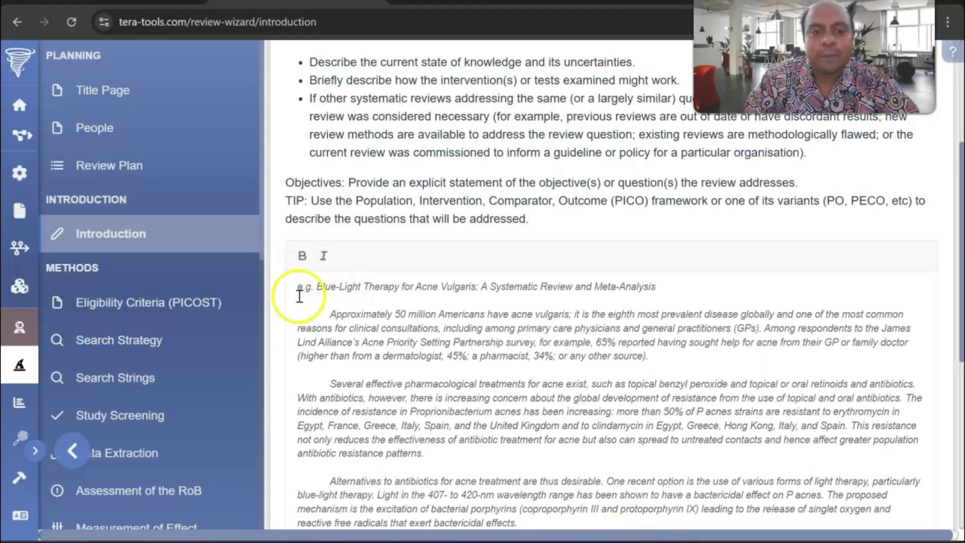
scroll(522, 342, "down", 2)
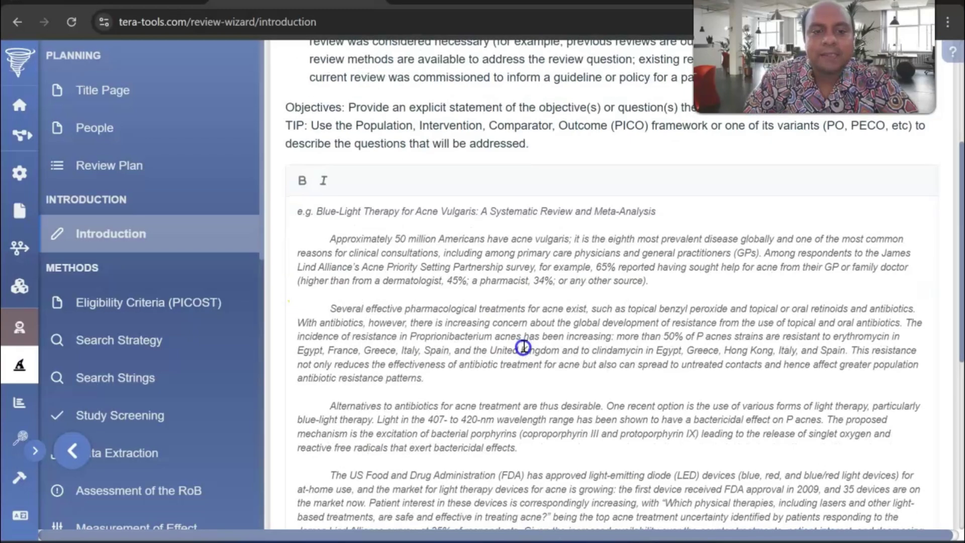
right_click(486, 286)
left_click(515, 369)
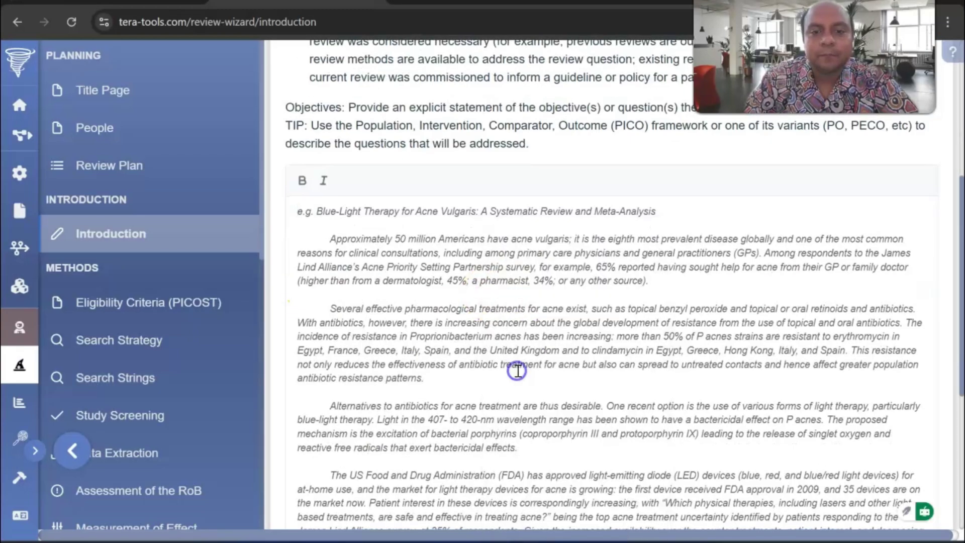
scroll(516, 309, "down", 5)
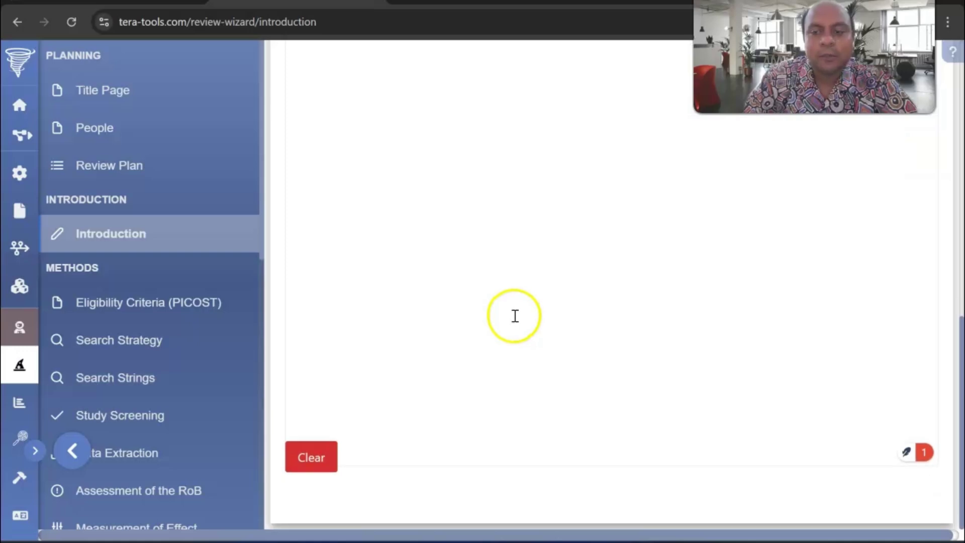
scroll(515, 315, "up", 5)
left_click(159, 308)
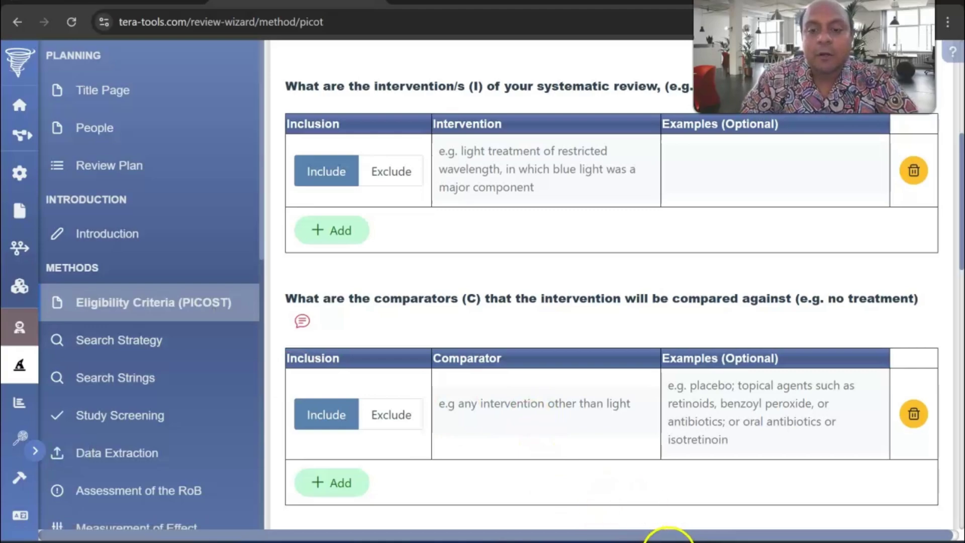
- Bring the Word manuscript forward and scroll down to its PICOST table
mouse_move(668, 538)
left_click(622, 500)
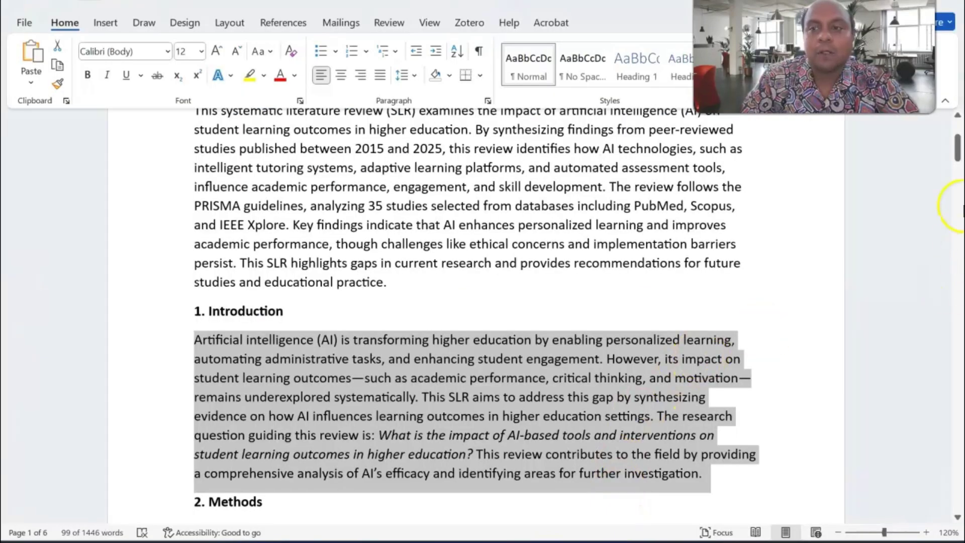
left_click_drag(959, 154, 959, 456)
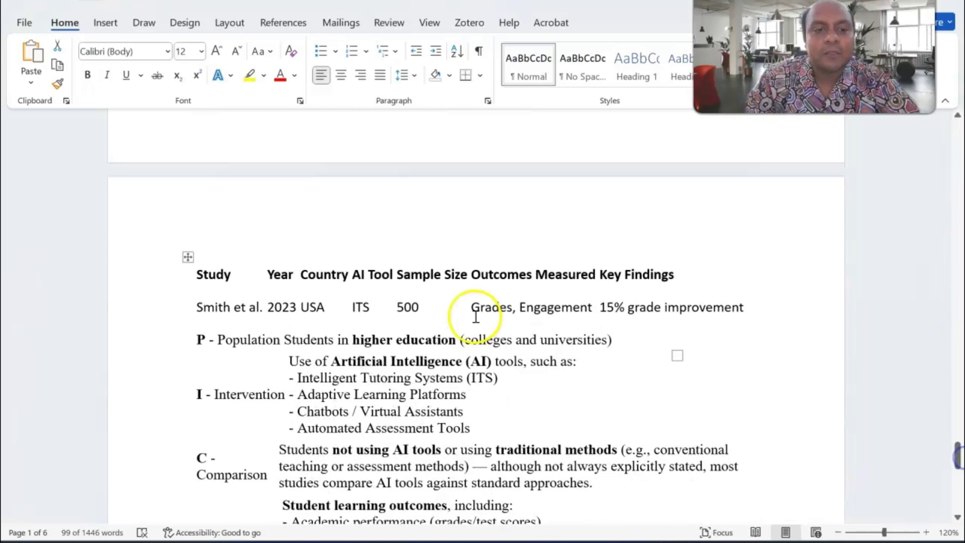
scroll(478, 317, "down", 2)
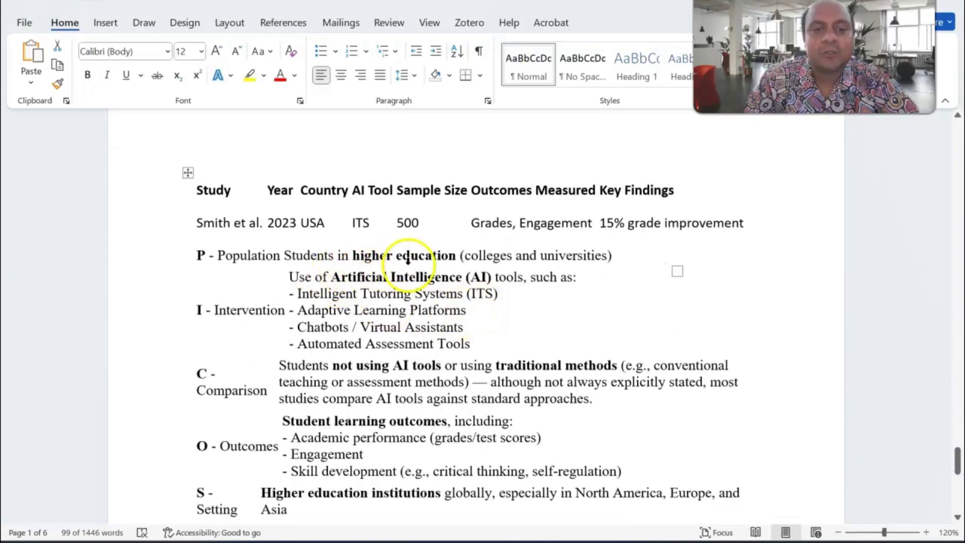
scroll(239, 240, "down", 1)
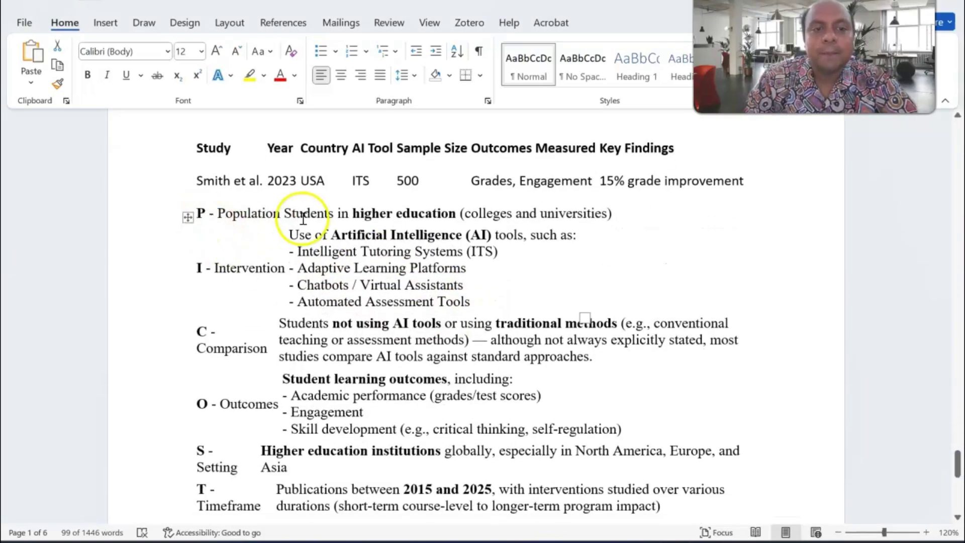
scroll(287, 240, "down", 1)
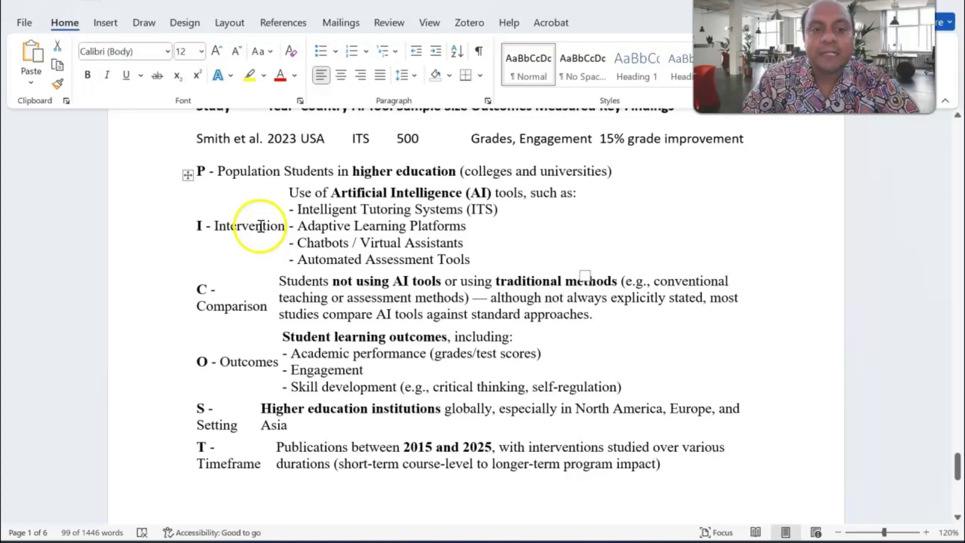
scroll(261, 226, "down", 2)
scroll(263, 231, "down", 1)
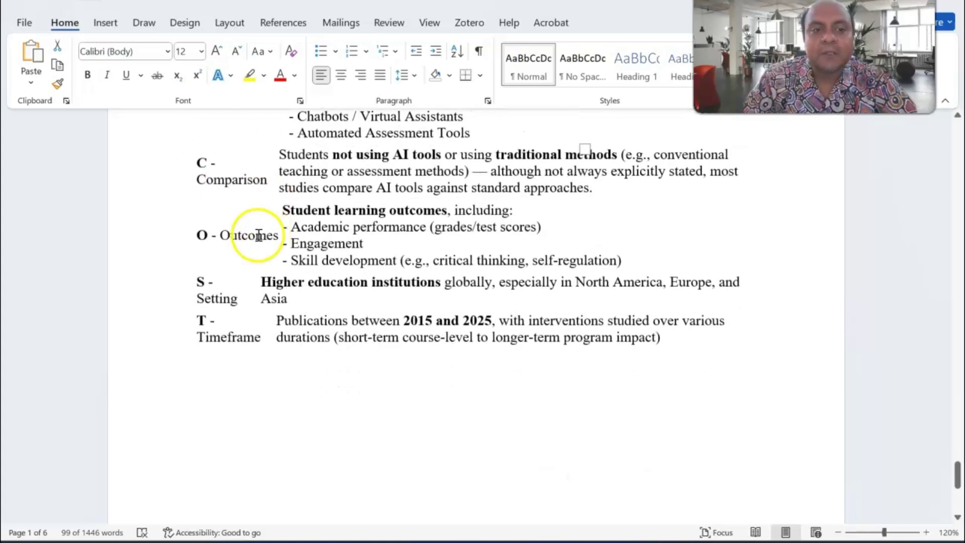
scroll(261, 243, "down", 1)
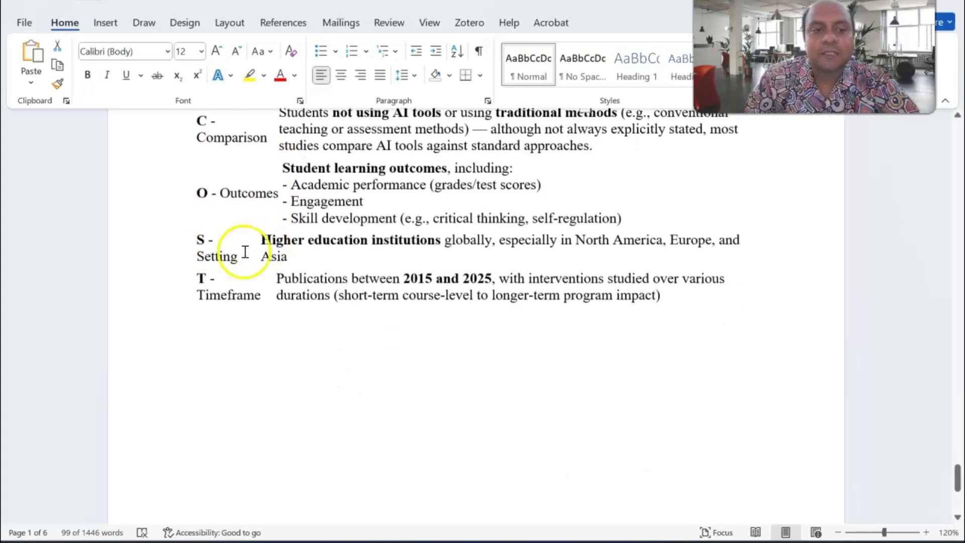
scroll(221, 304, "down", 4)
scroll(229, 307, "up", 6)
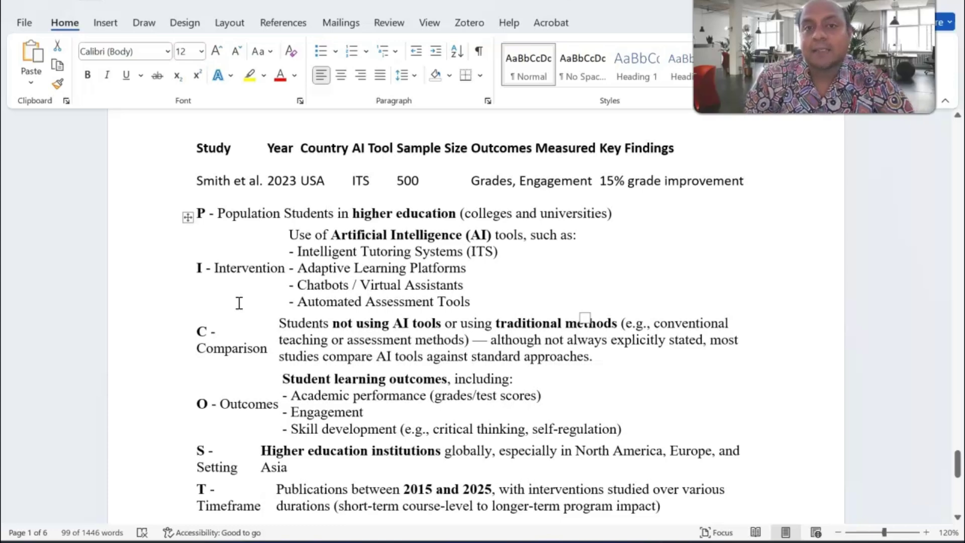
- Copy the 'P - Population Students in higher education (colleges and universities)' row text
left_click(241, 278)
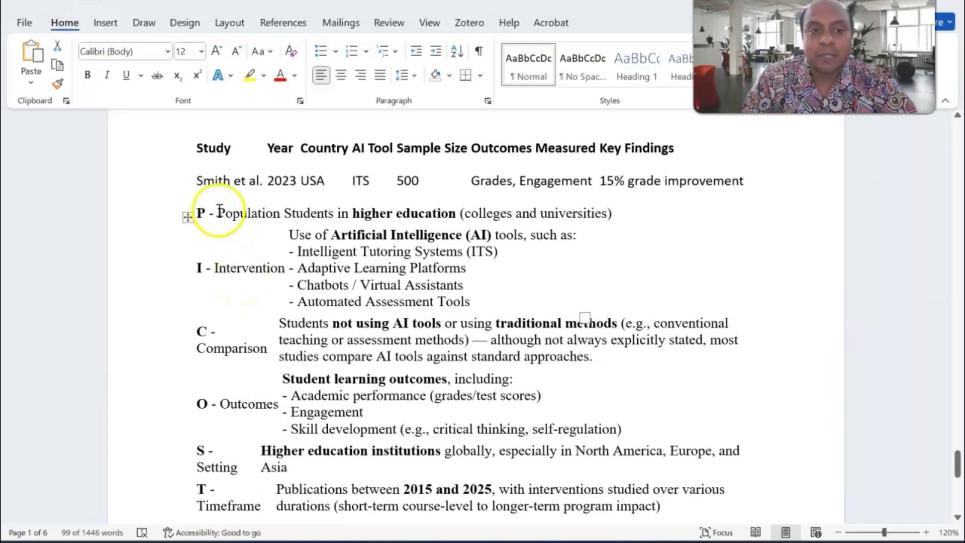
left_click_drag(216, 214, 333, 246)
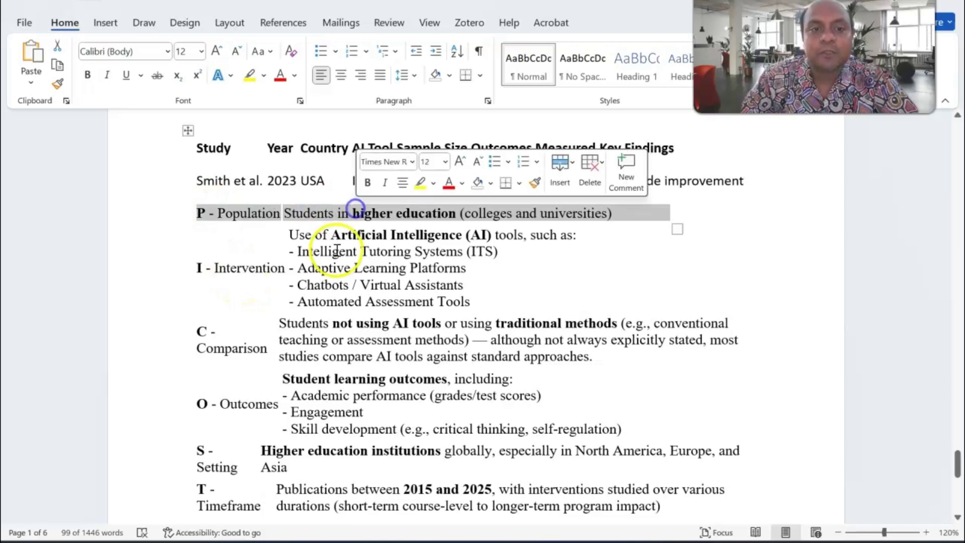
left_click(231, 215)
left_click_drag(218, 213, 340, 210)
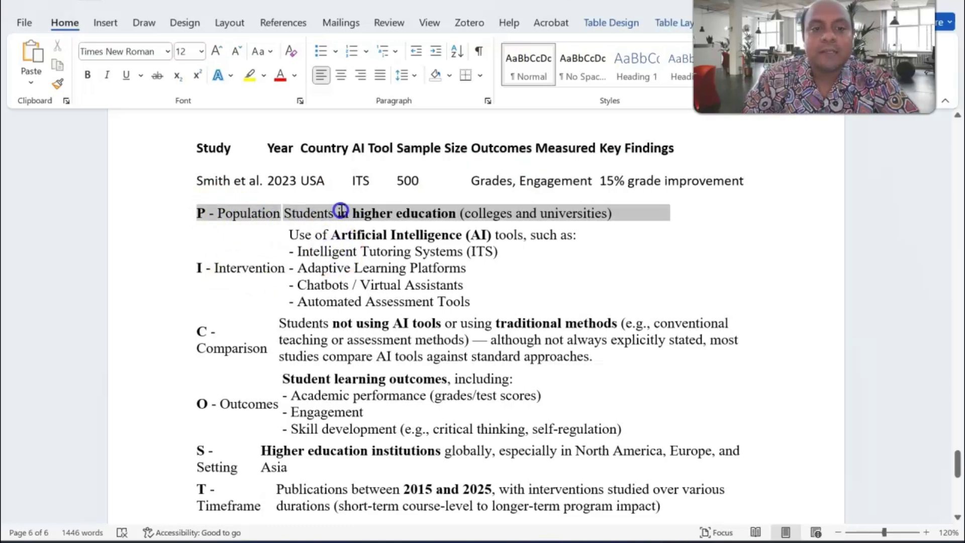
left_click(393, 209)
left_click_drag(614, 213, 253, 213)
right_click(227, 213)
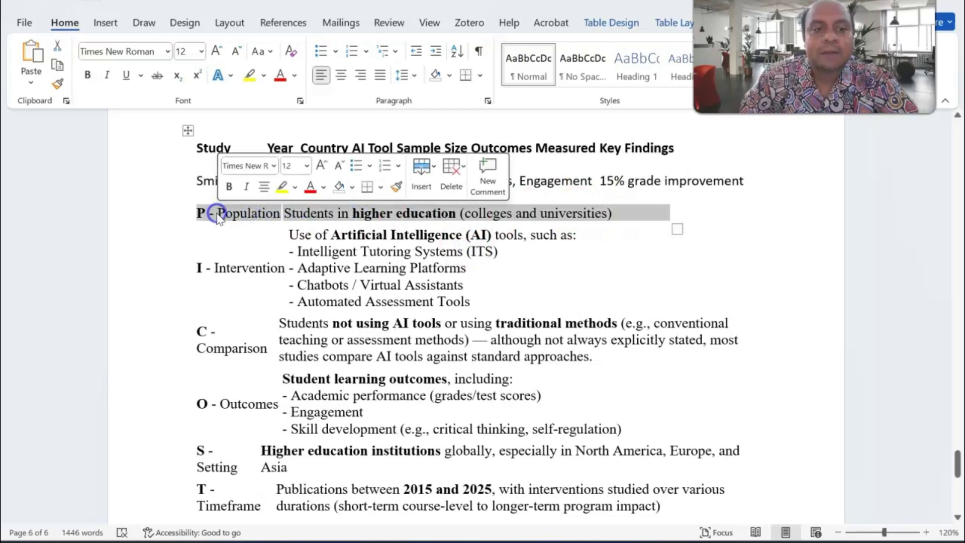
left_click(254, 267)
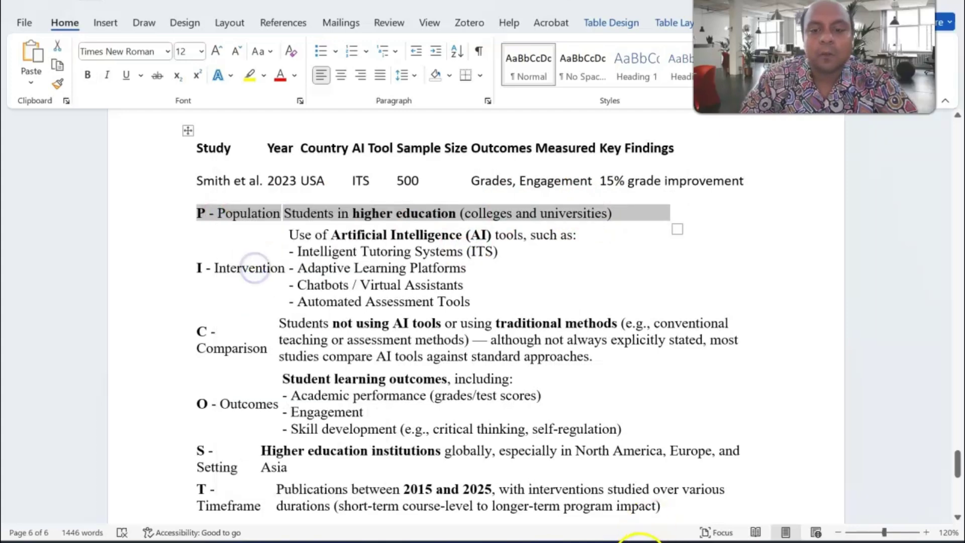
- Paste the copied population criterion into TERA's PICOST Population field
key("alt+Tab")
scroll(367, 248, "up", 3)
scroll(367, 249, "up", 4)
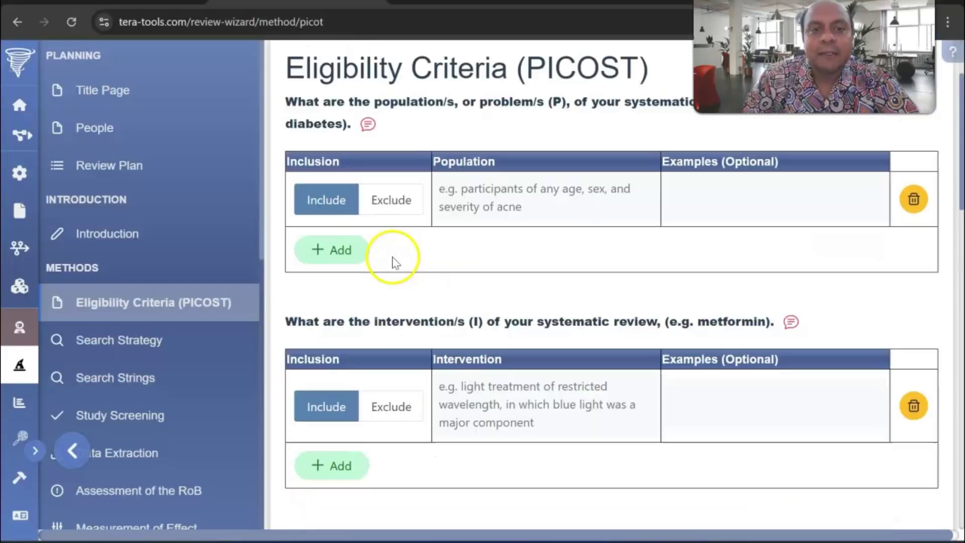
left_click(454, 284)
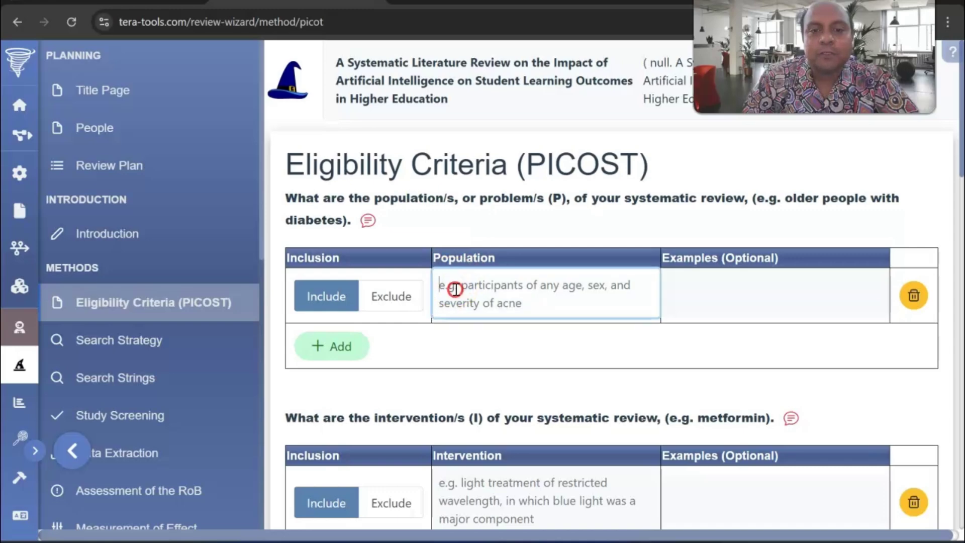
right_click(454, 288)
left_click(484, 368)
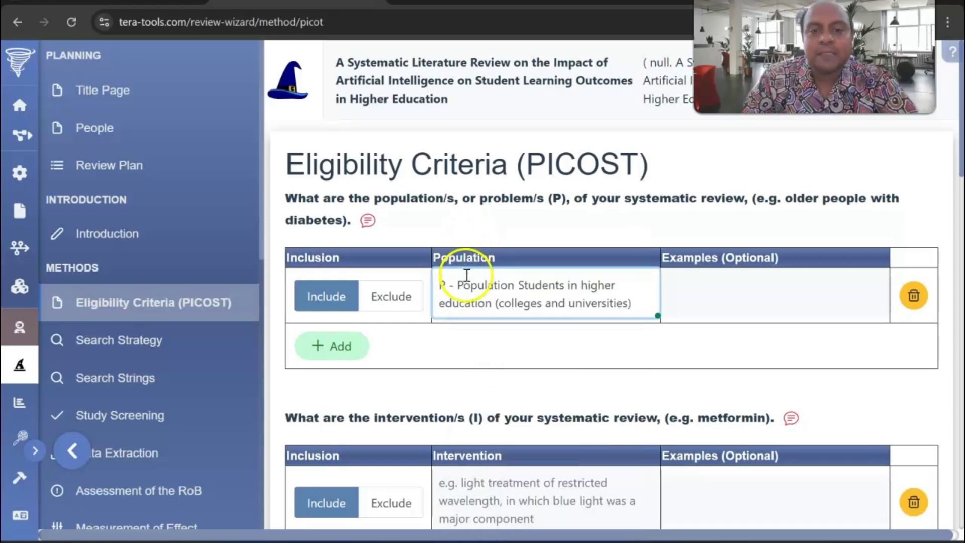